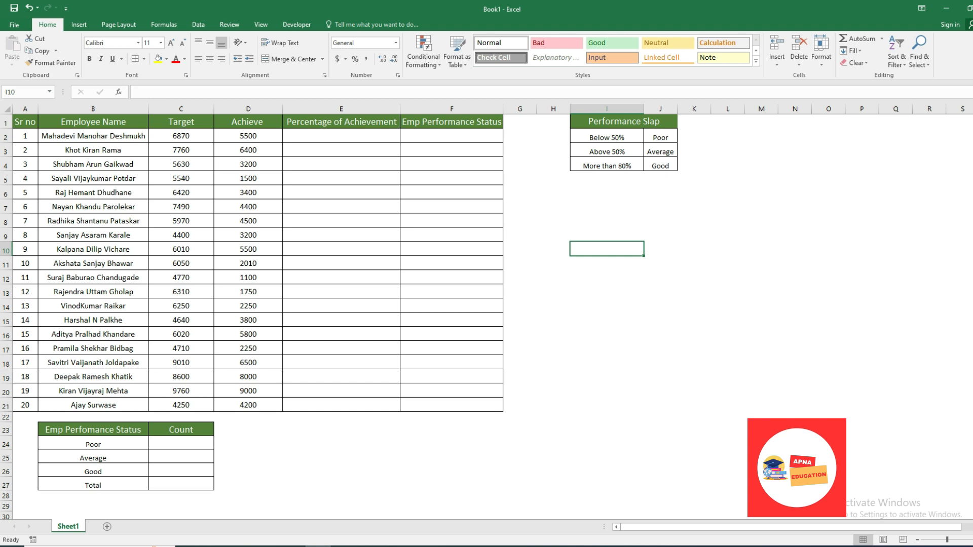
left_click(341, 122)
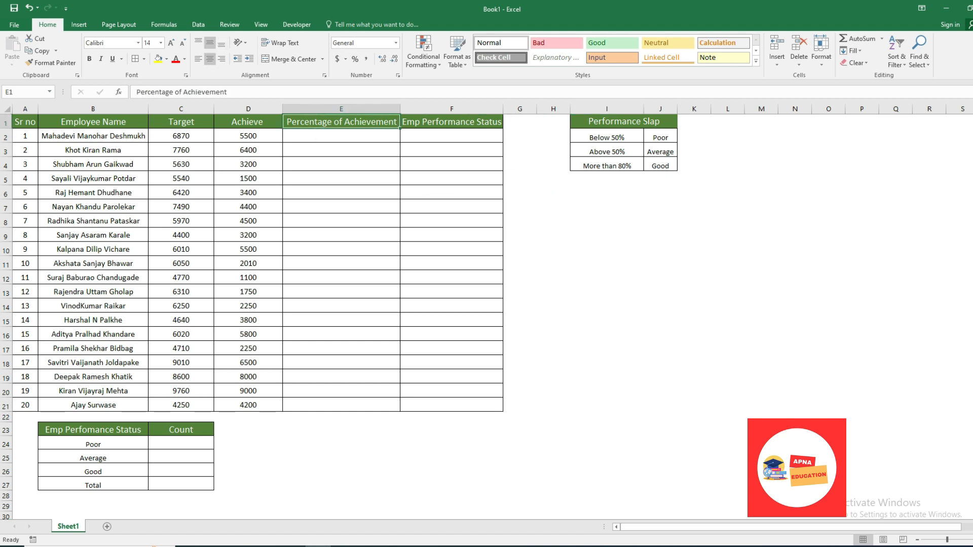
left_click(341, 109)
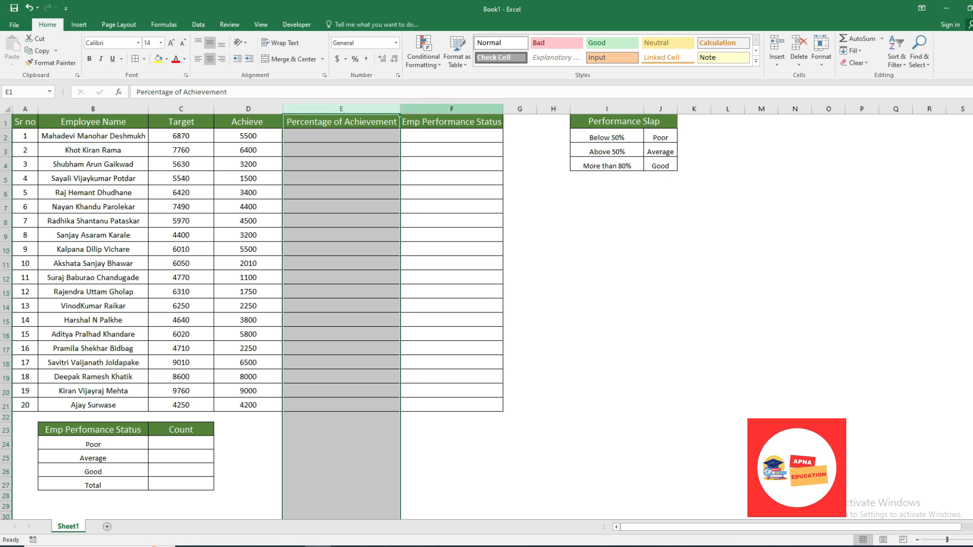
left_click(452, 109)
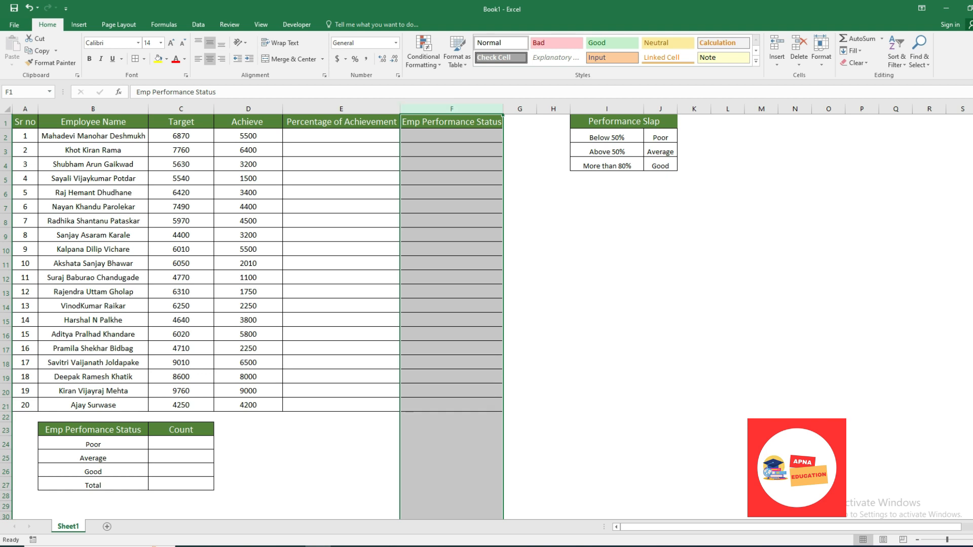
left_click(341, 442)
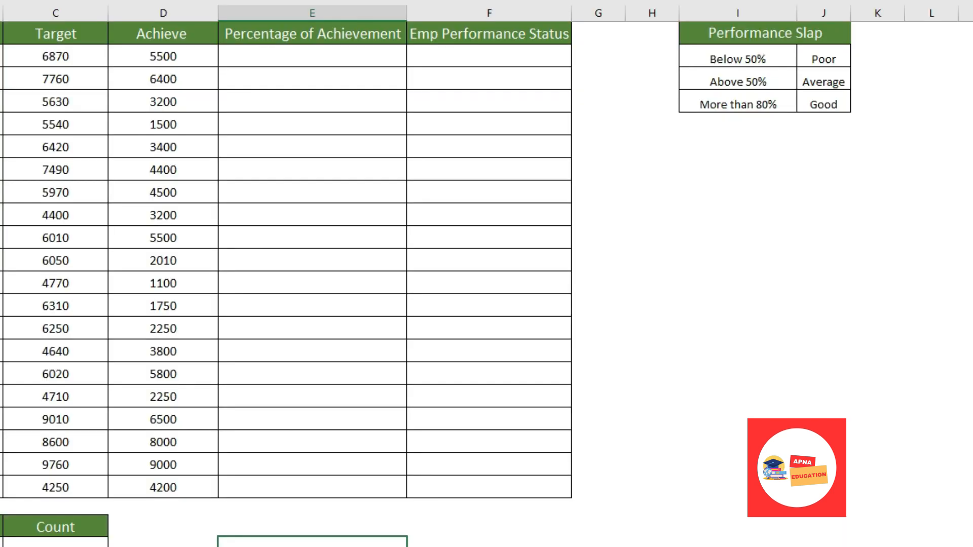
Step: Enter the formula =D2/C2*100 in cell E2 to calculate the first employee's percentage of achievement
left_click(312, 56)
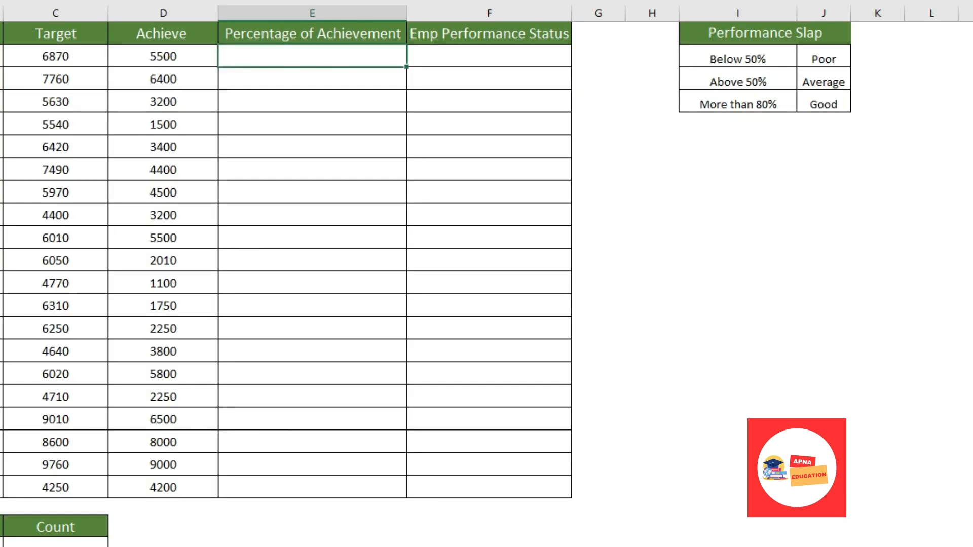
double_click(312, 56)
type("=")
left_click(163, 56)
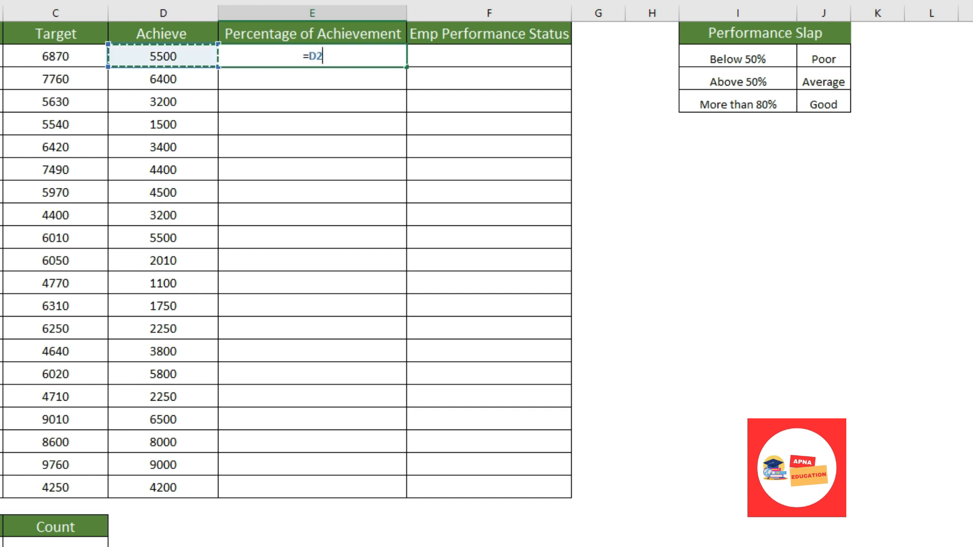
type("/")
key("Left")
key("Left")
key("Left")
key("Right")
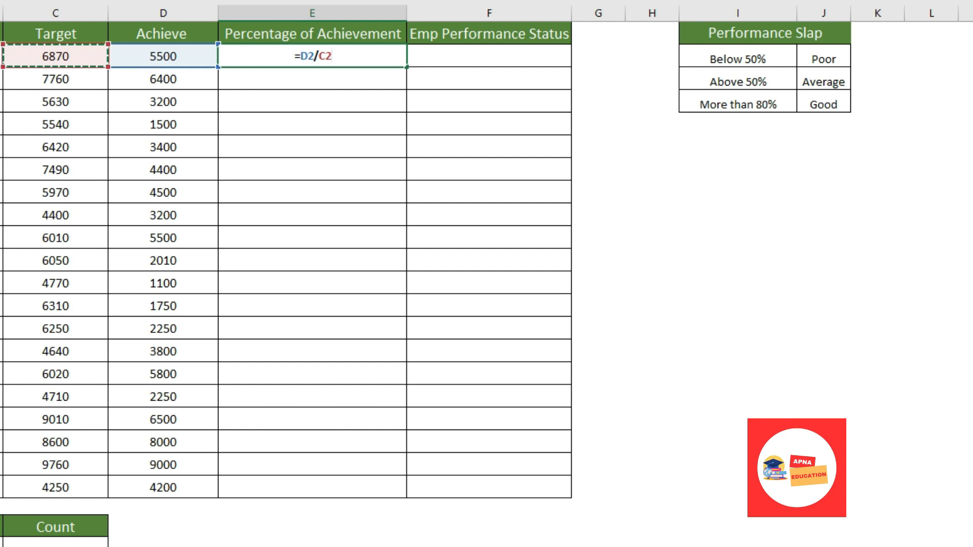
type("*100")
key("Return")
key("Up")
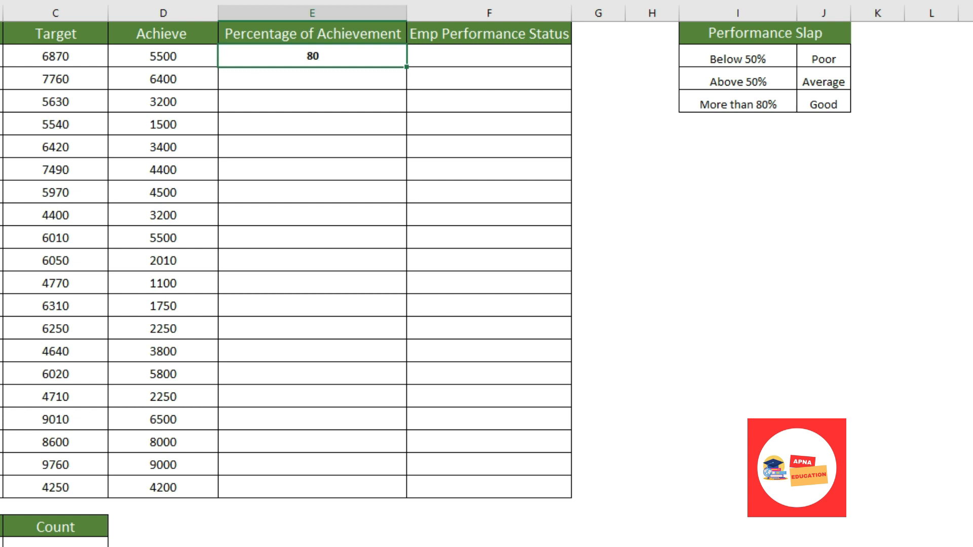
Step: Copy the percentage formula from E2 down the Percentage of Achievement column through row 21
key("ctrl+c")
key("Left")
key("ctrl+Down")
key("Right")
key("ctrl+shift+Up")
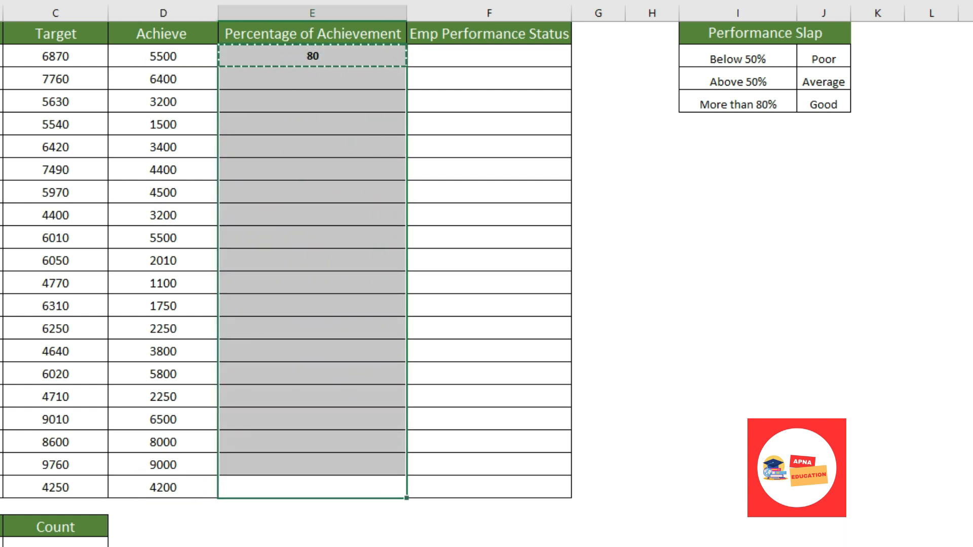
key("ctrl+v")
Step: Start an IF formula in cell F2 that returns "Good" when E2>=80, leaving the false value open
key("Right")
key("ctrl+Up")
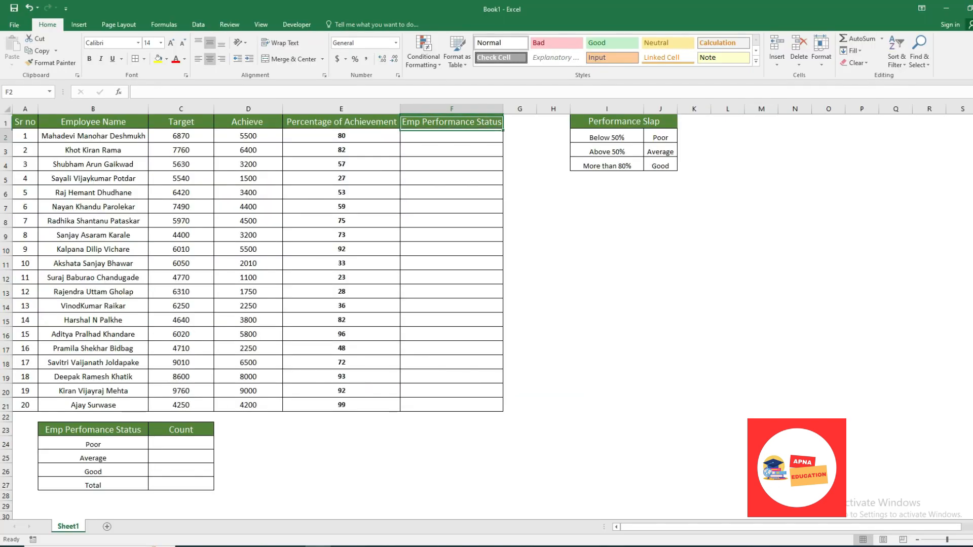
key("Down")
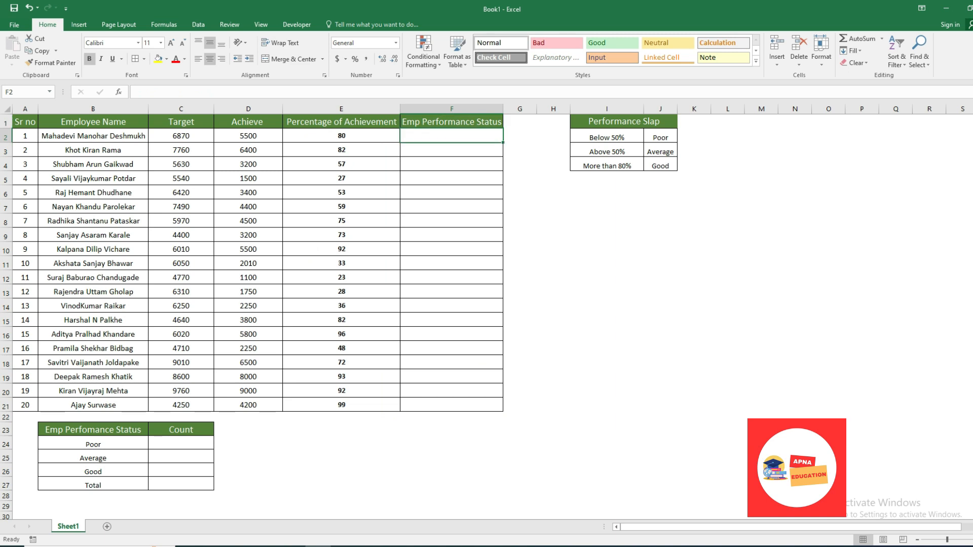
key("Right")
key("Right")
key("Right")
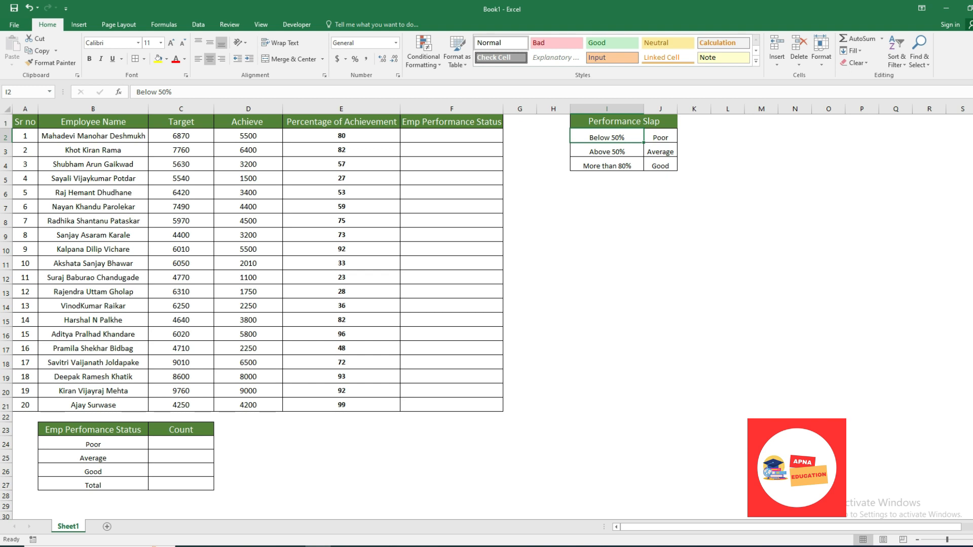
left_click(451, 136)
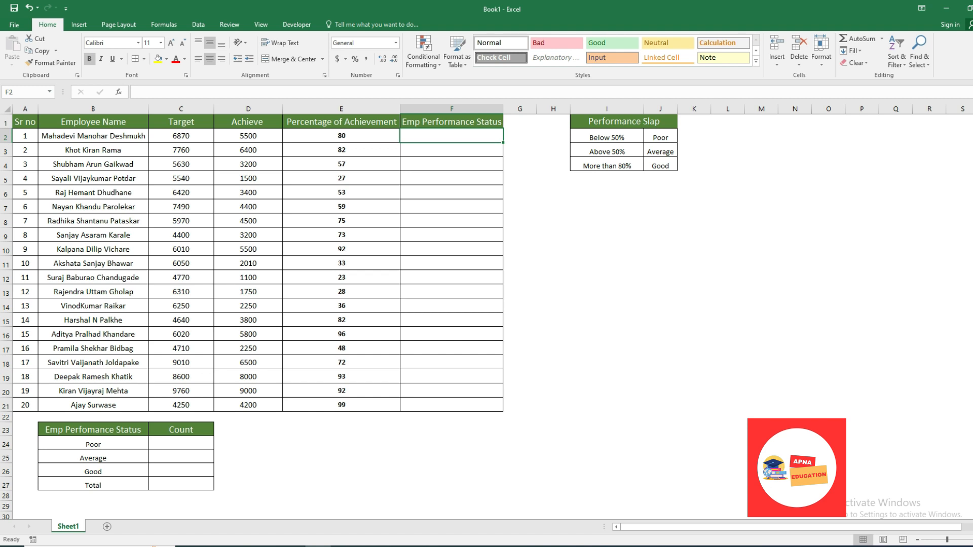
type("=IF(")
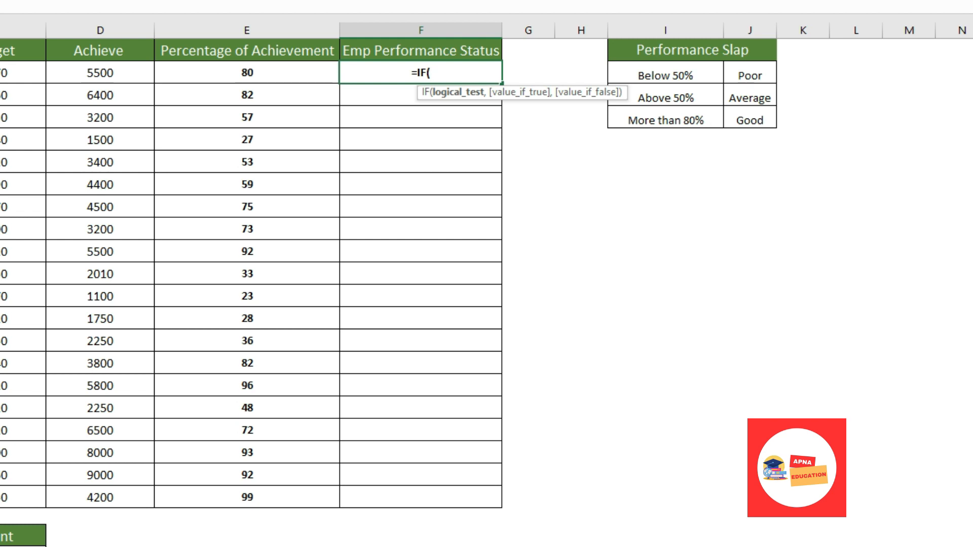
left_click(247, 72)
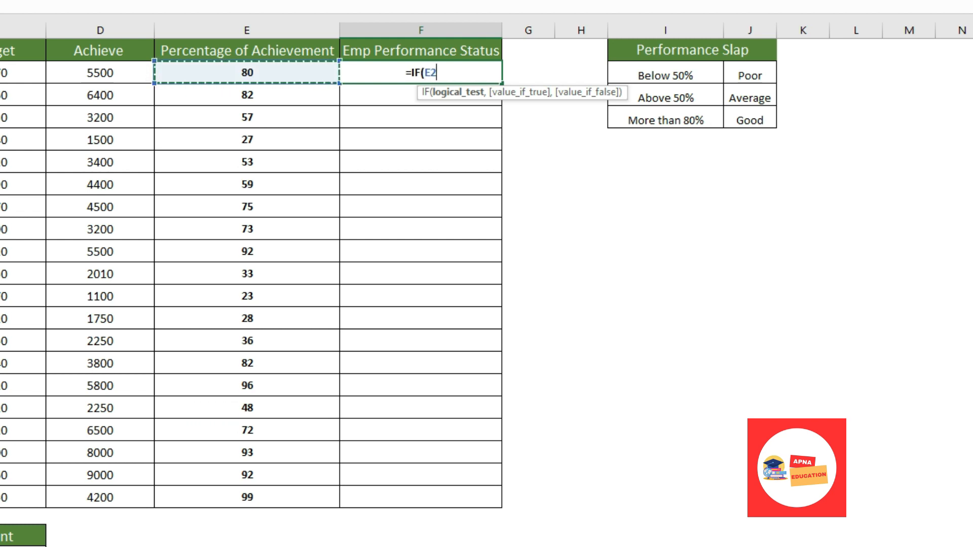
type(">=80")
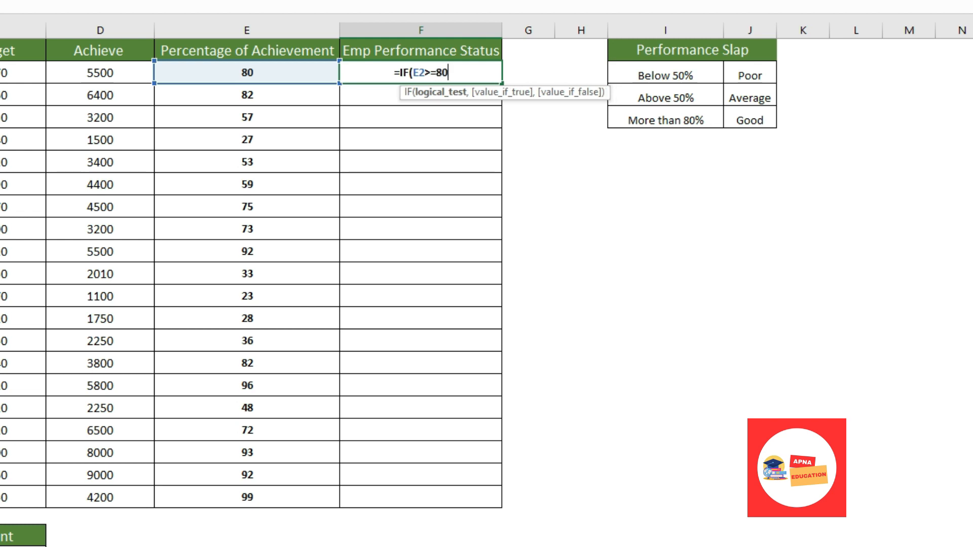
type(",")
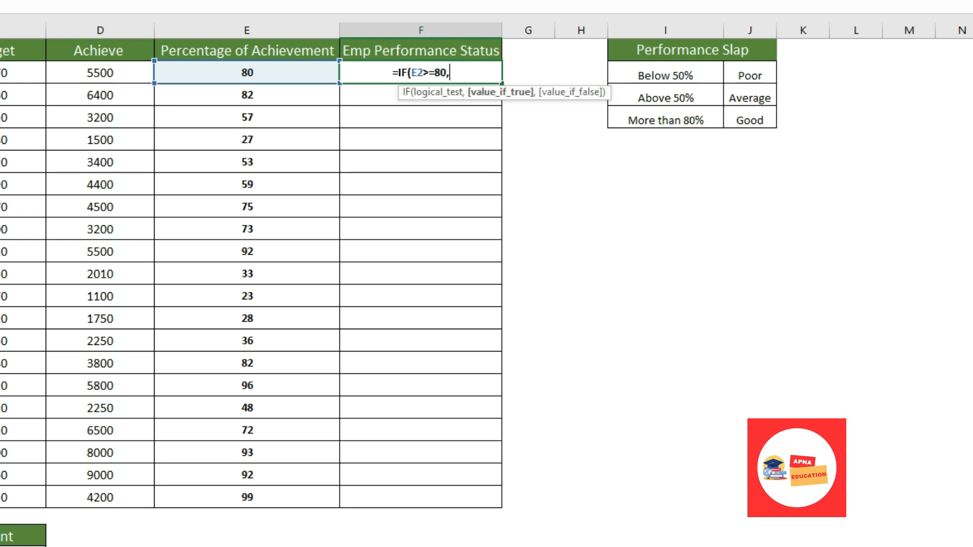
type("\"")
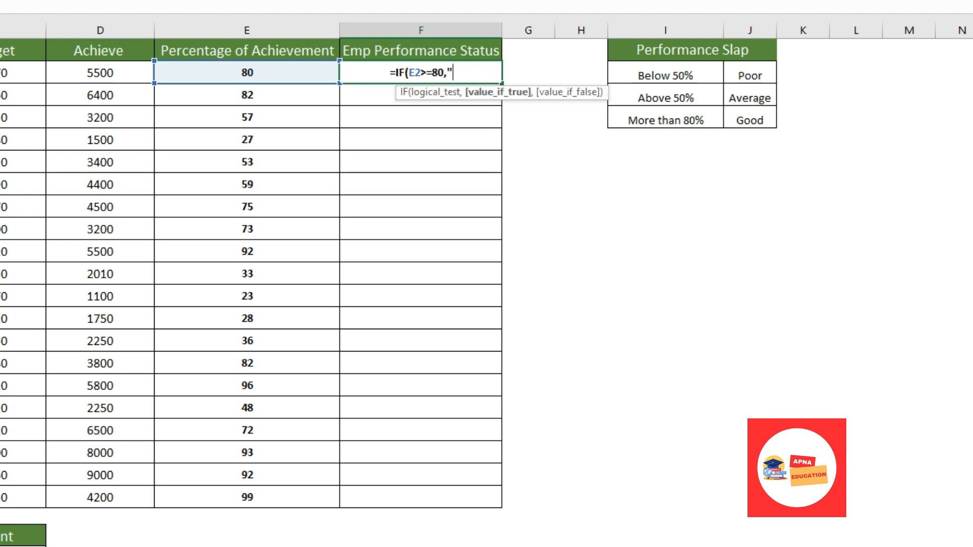
type("Good")
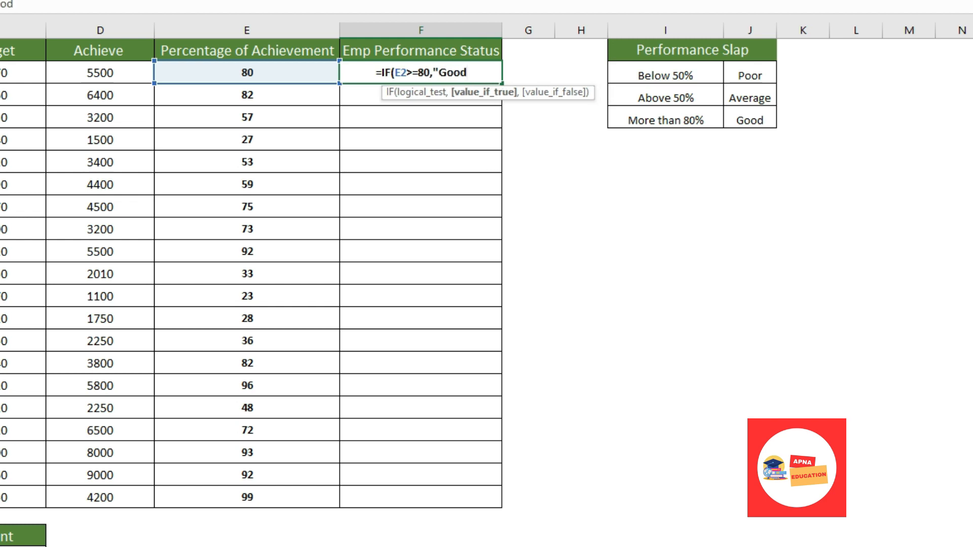
type("\"")
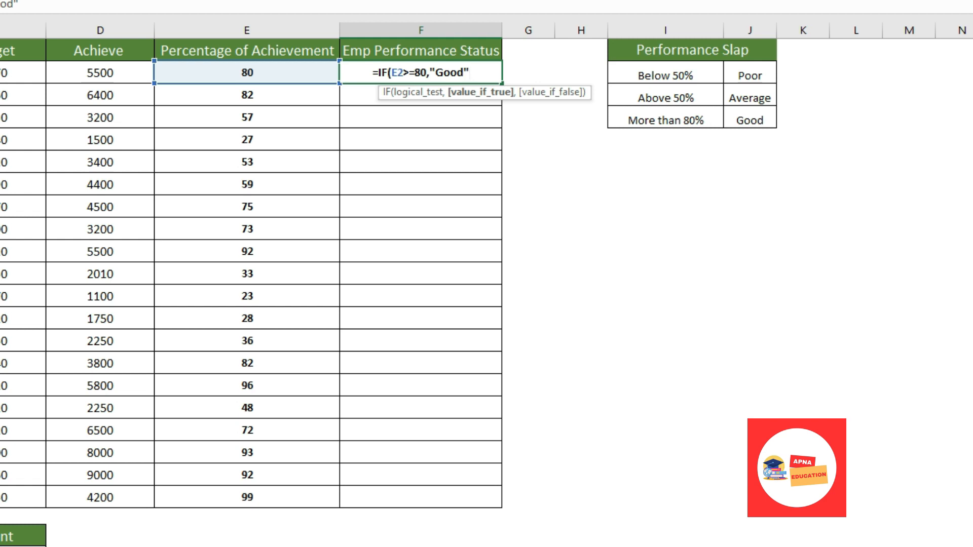
type(",")
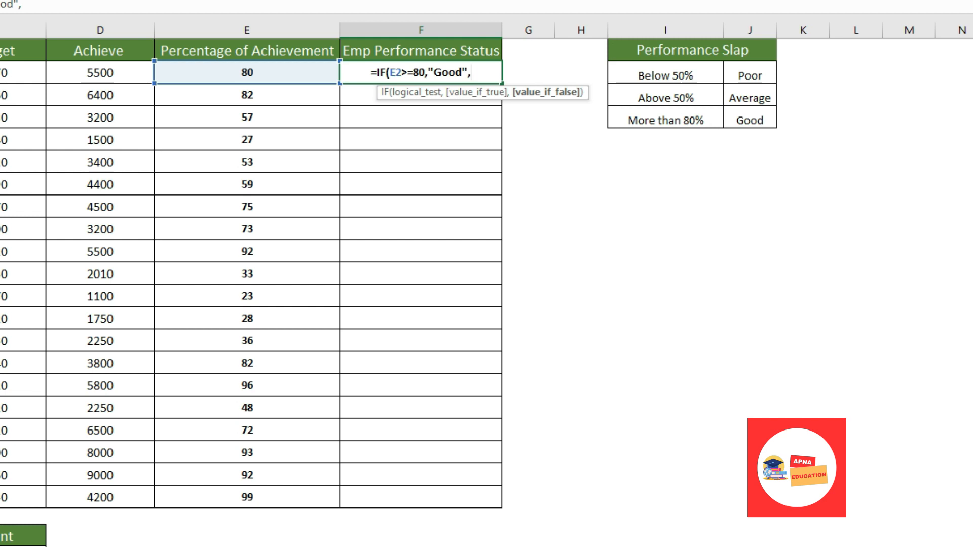
Step: Complete the F2 formula with a nested IF that returns "Average" when E2>50 and "Poor" otherwise
type("IF(")
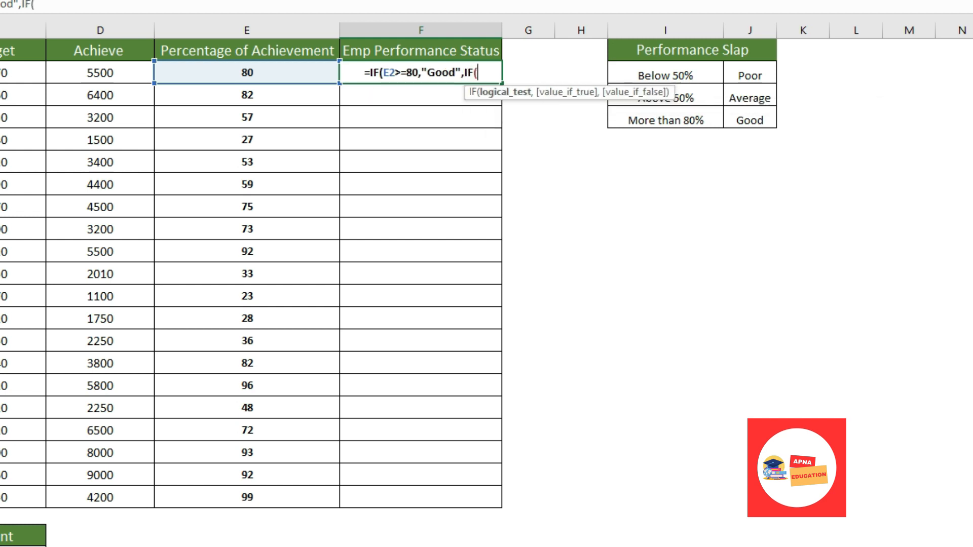
key("Left")
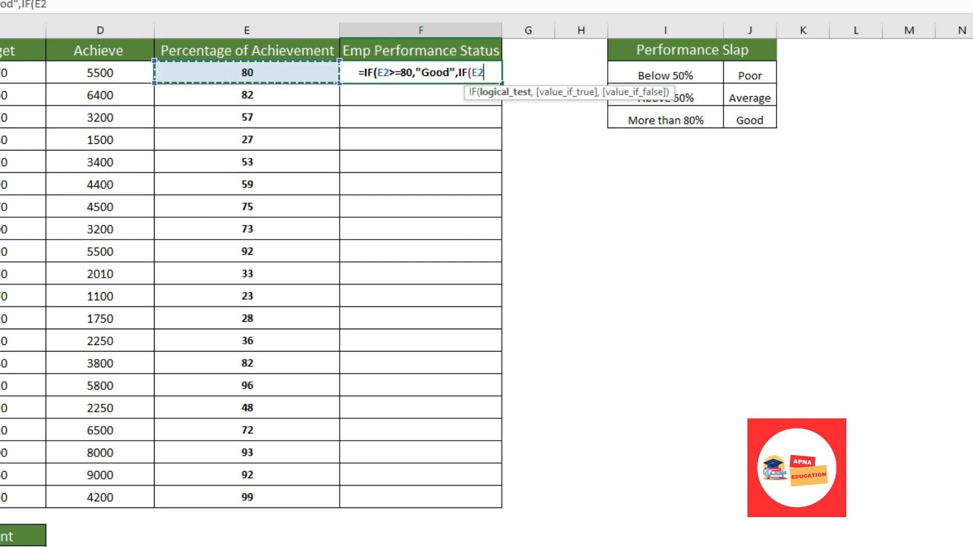
type(">50")
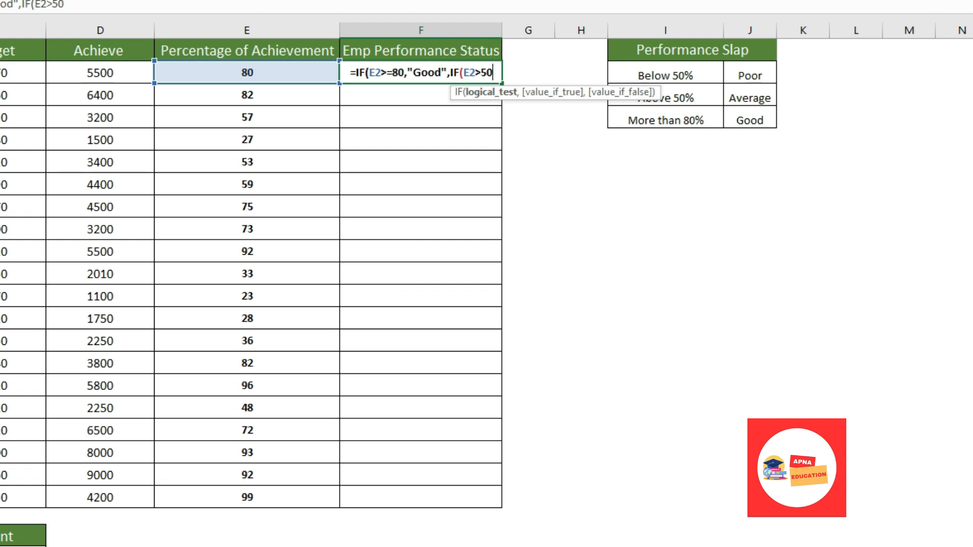
type(",")
type("\"Averasge")
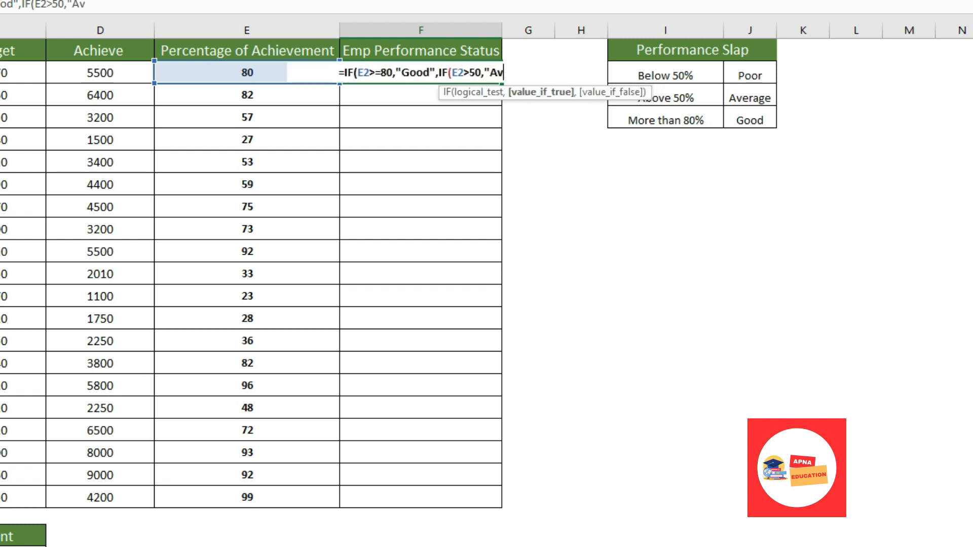
key("BackSpace")
key("BackSpace")
key("BackSpace")
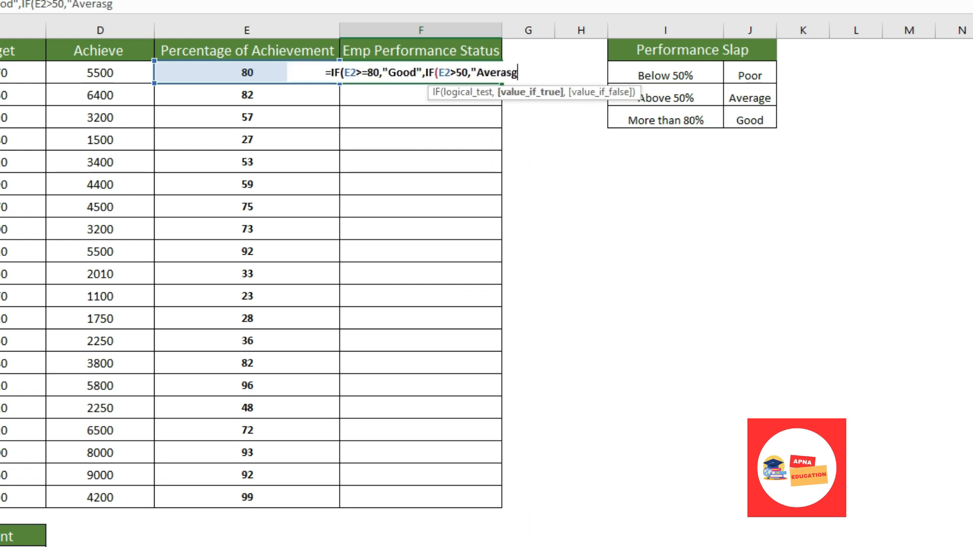
type("ge")
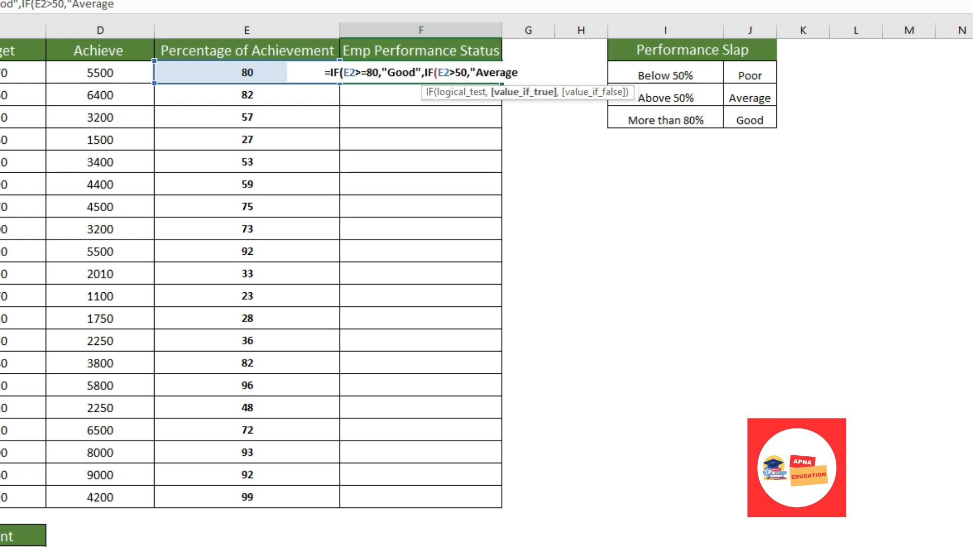
type("\"")
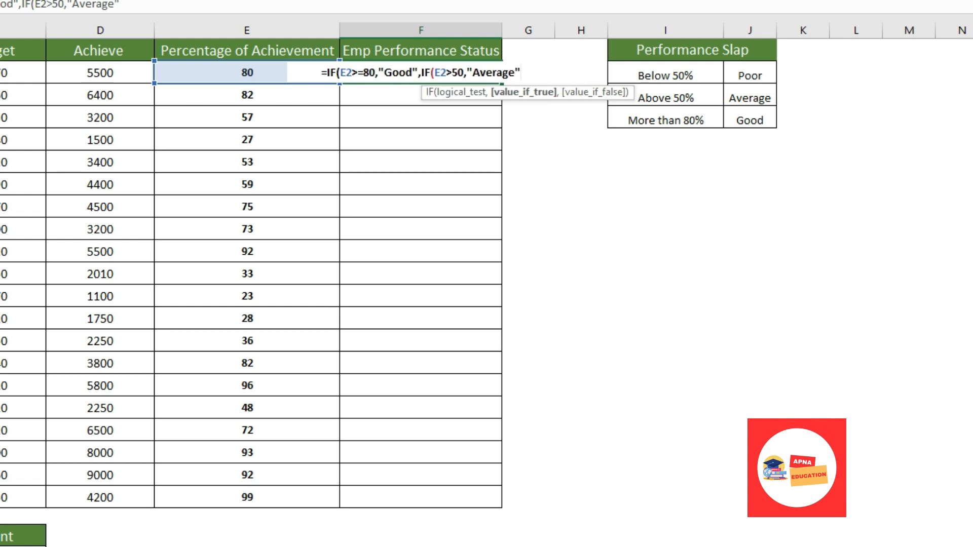
type(",")
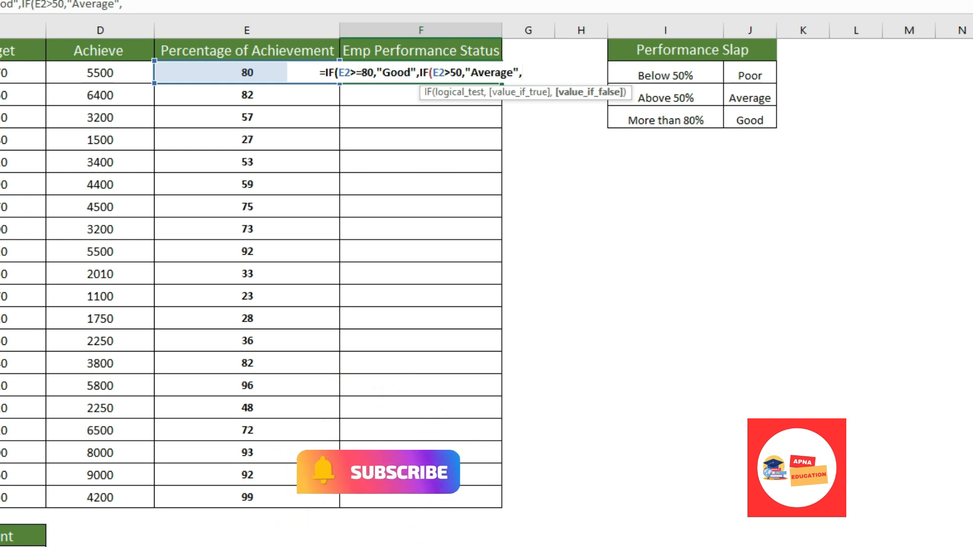
type("\"Poor")
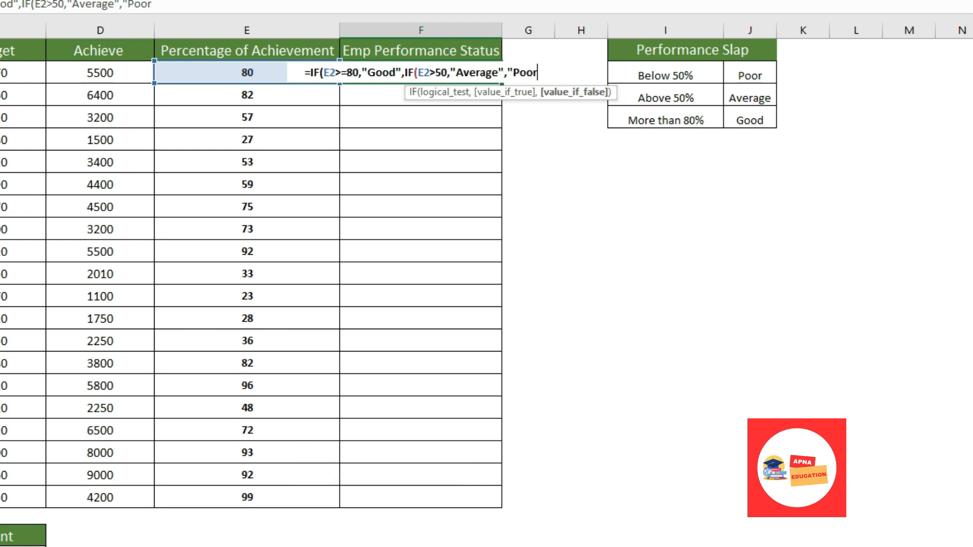
type("\")")
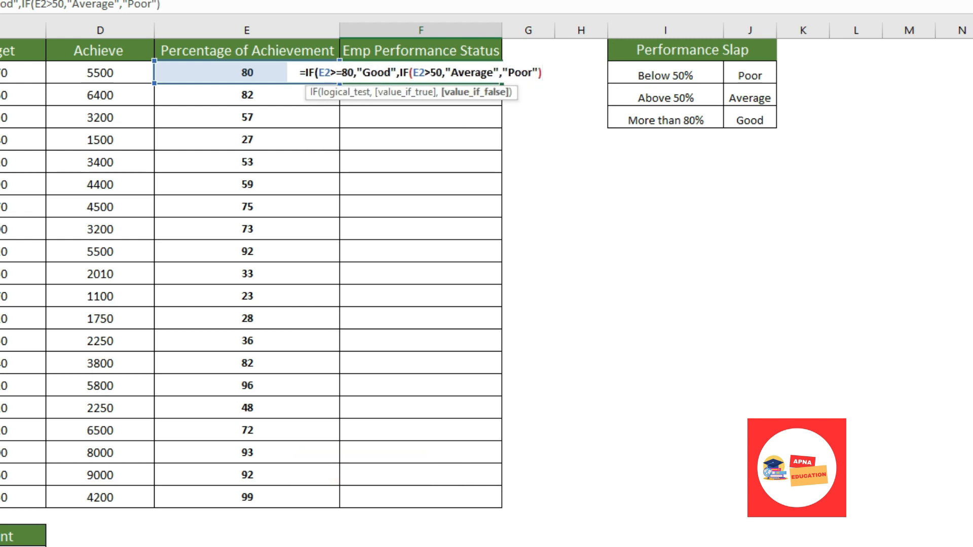
type(")")
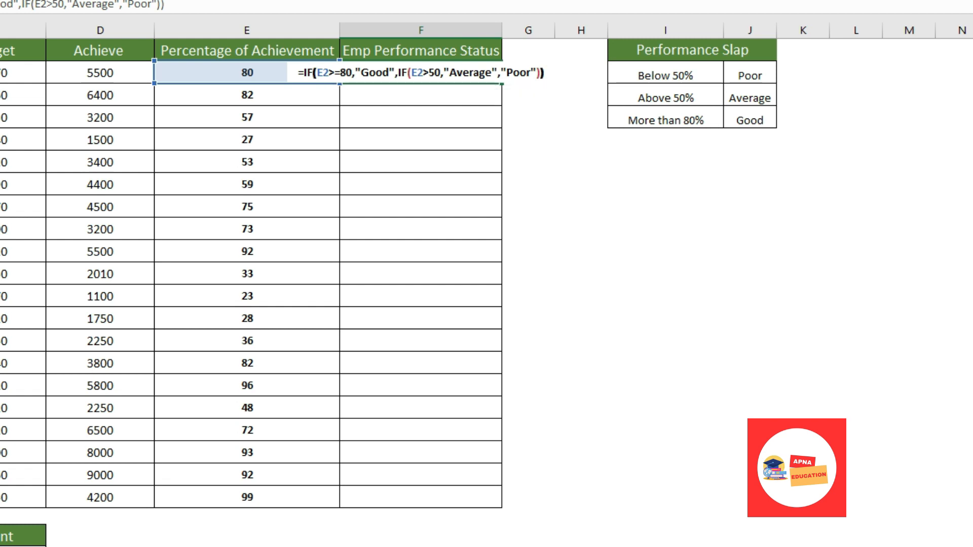
key("Return")
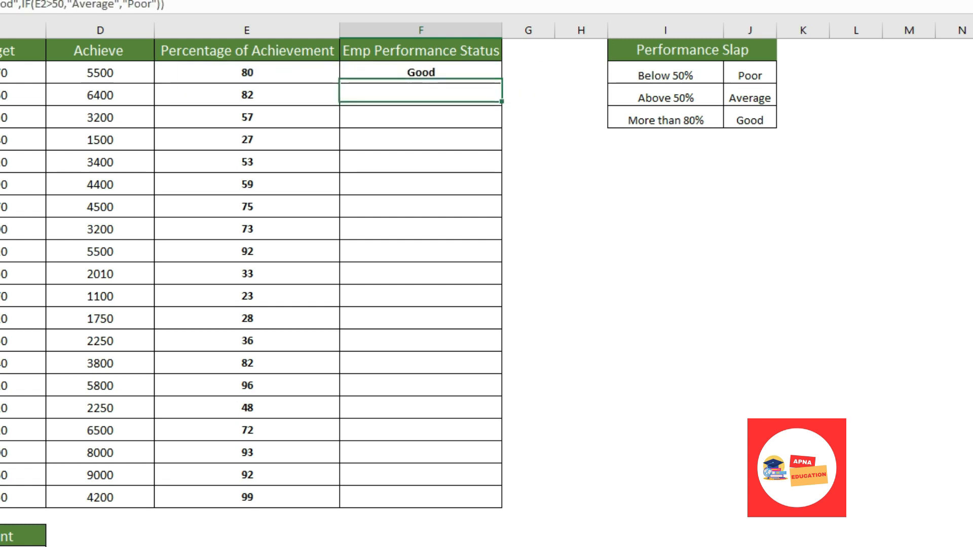
Step: Copy the performance status formula from F2 into cell F3
key("Up")
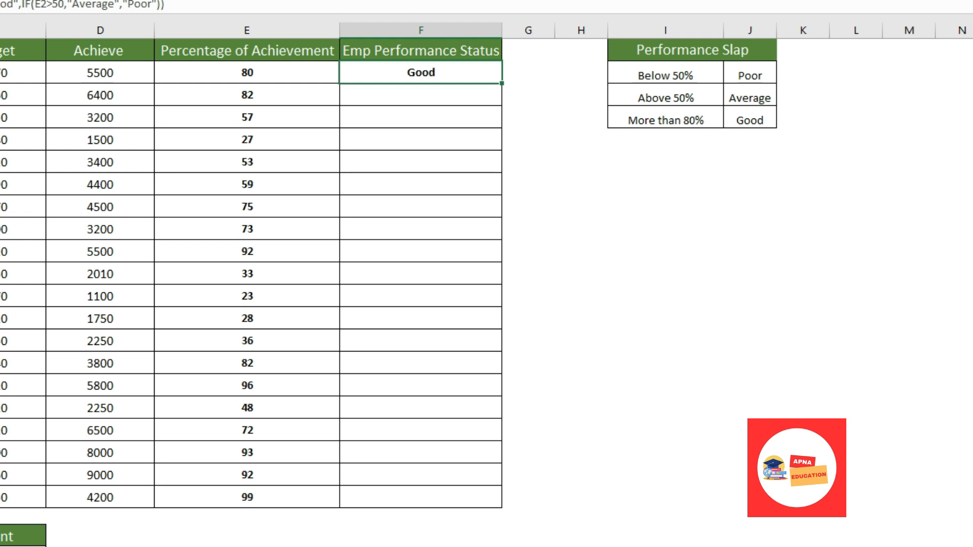
key("Left")
key("Right")
key("ctrl+c")
key("Down")
key("Return")
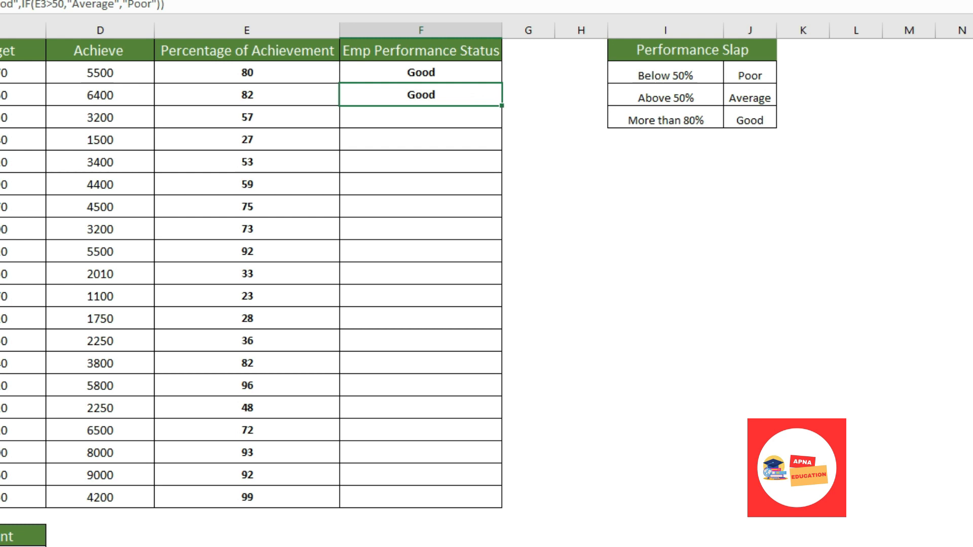
Step: Copy the performance status formula from F3 into cell F4
key("ctrl+c")
key("Down")
key("Return")
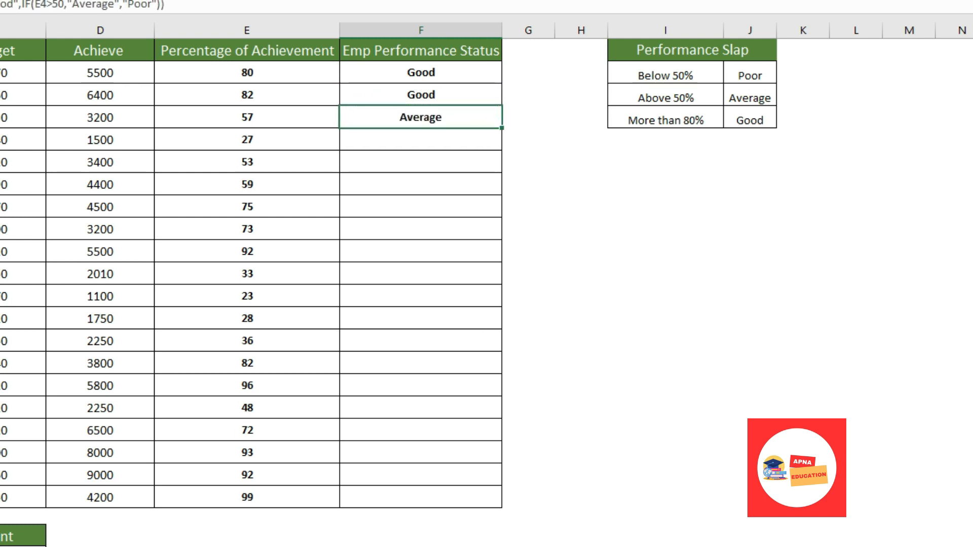
Step: Copy the status formula from F4 down the Emp Performance Status column through row 21
key("ctrl+c")
key("Left")
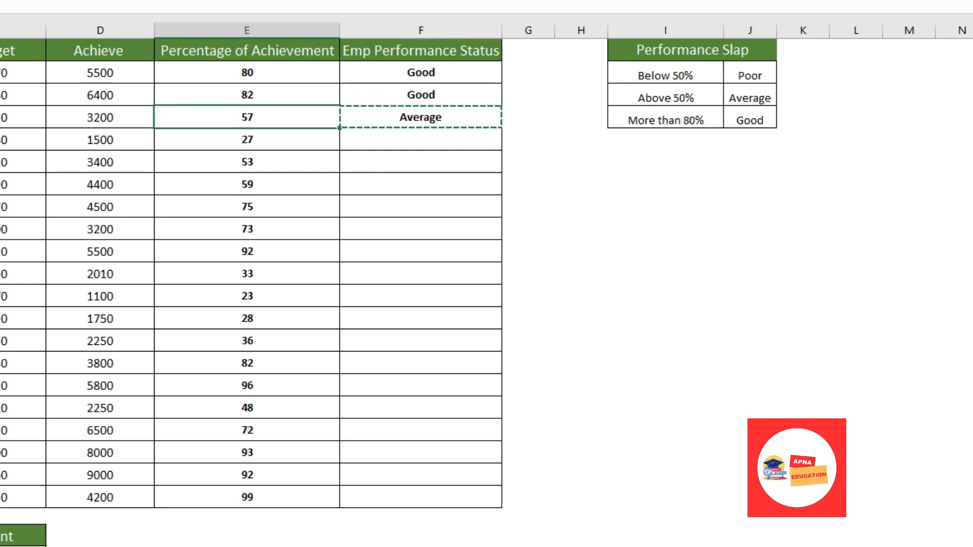
key("ctrl+Down")
key("Right")
key("ctrl+shift+Up")
key("Return")
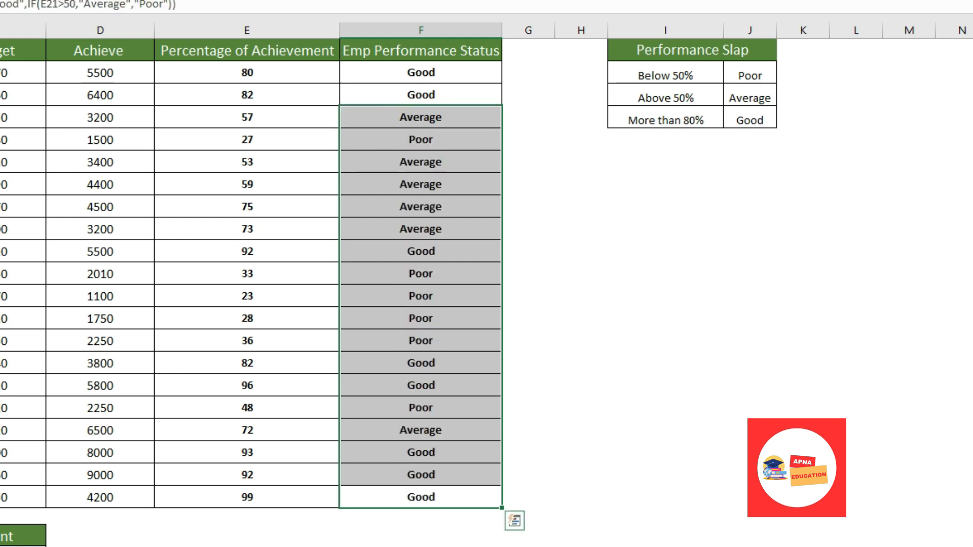
Step: Go to the empty Poor count cell, C24, in the summary table below the employee list
key("Up")
key("Up")
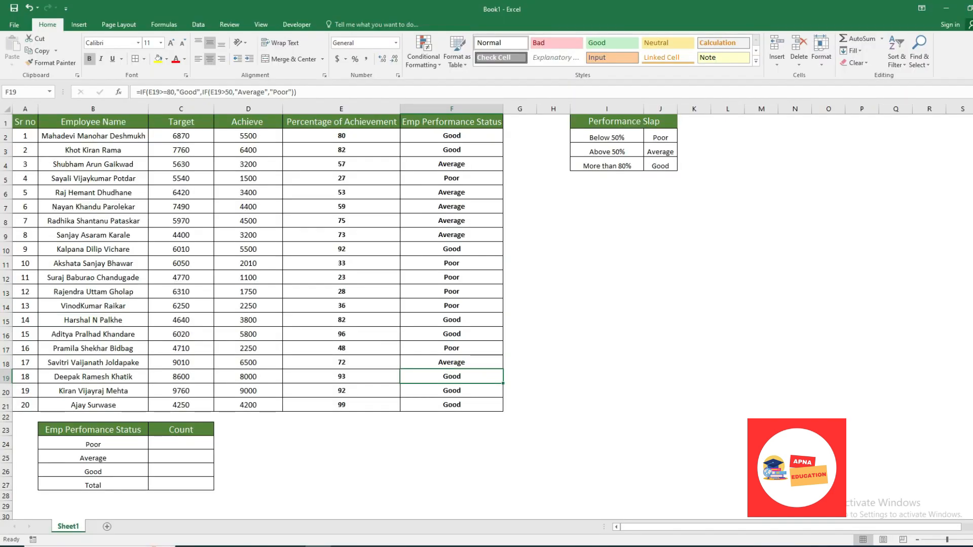
key("Up")
key("Up")
key("Up")
key("Left")
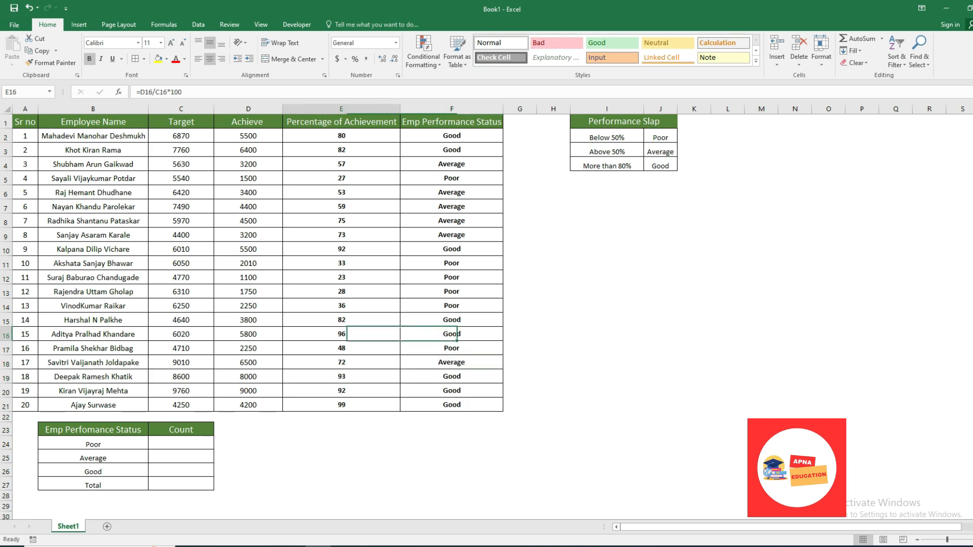
key("Home")
key("Down")
key("Down")
key("Down")
key("Down")
key("Down")
key("Down")
key("Down")
key("Down")
key("Down")
key("Down")
key("Down")
key("Down")
key("Down")
key("Down")
key("Down")
key("Down")
key("Down")
key("Down")
key("Down")
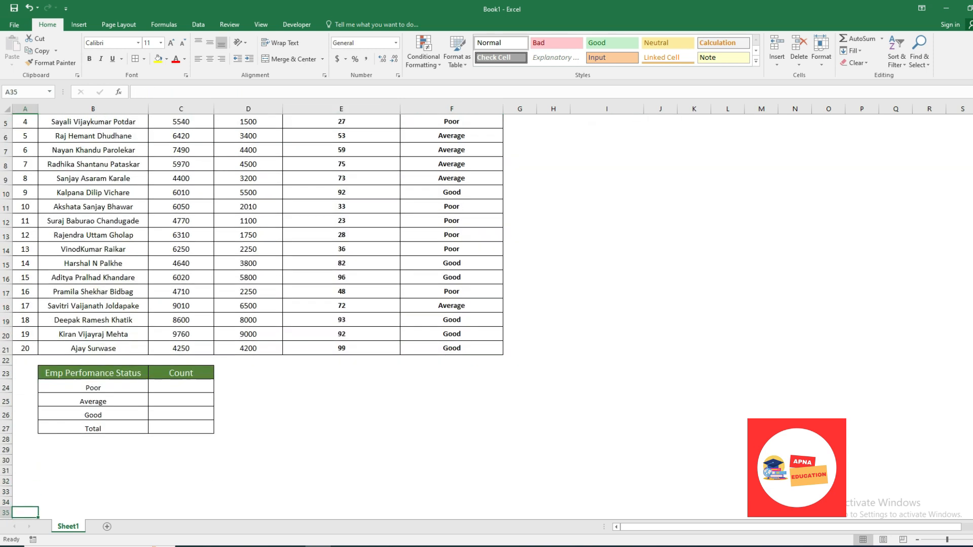
key("Down")
key("Up")
key("Up")
key("Up")
key("Up")
key("Up")
key("Up")
key("Up")
key("Right")
key("Up")
key("Up")
key("Right")
key("Up")
key("Up")
key("Up")
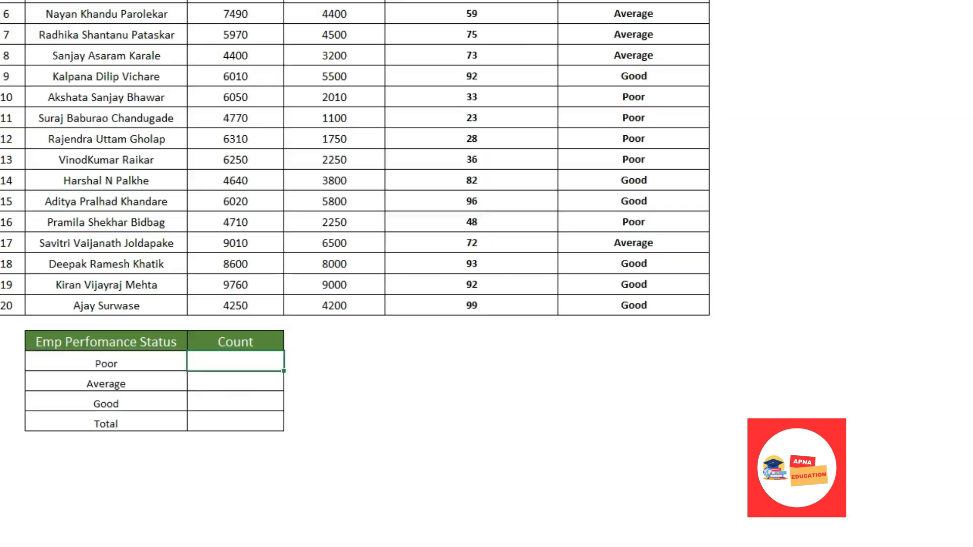
Step: Start a COUNTIF formula in C24 for the Poor count, with its range beginning at F21
type("=c")
type("nt")
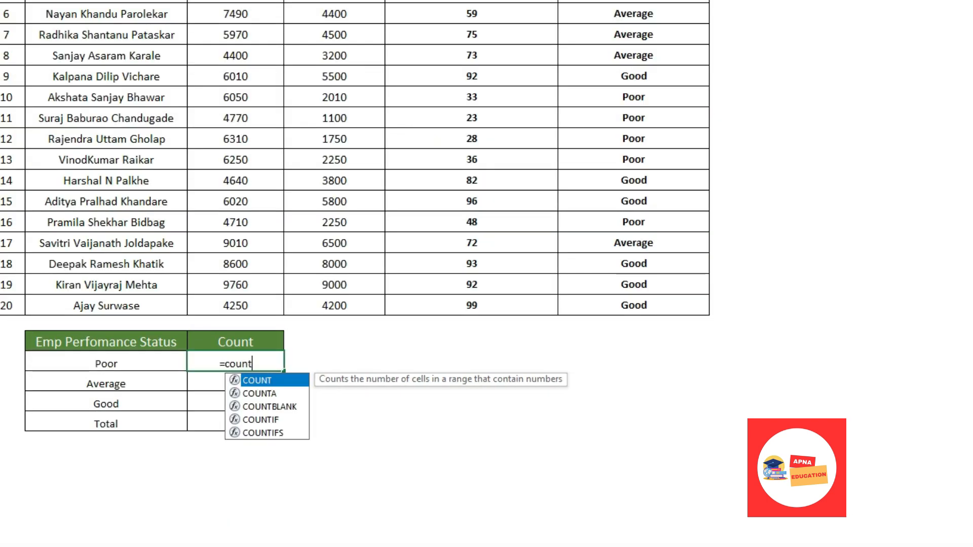
key("Down")
key("Down")
key("Down")
key("Tab")
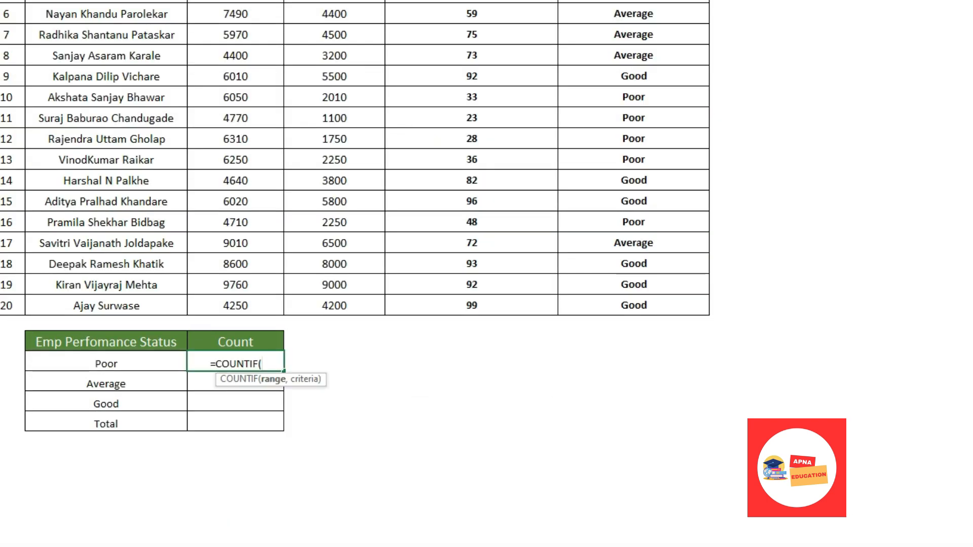
key("Up")
key("Right")
key("Right")
key("Right")
key("Up")
key("Left")
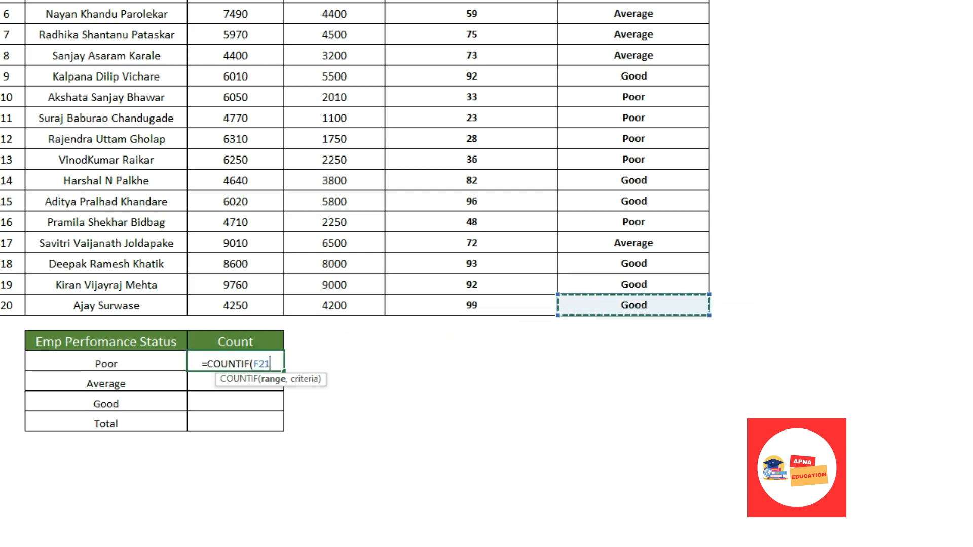
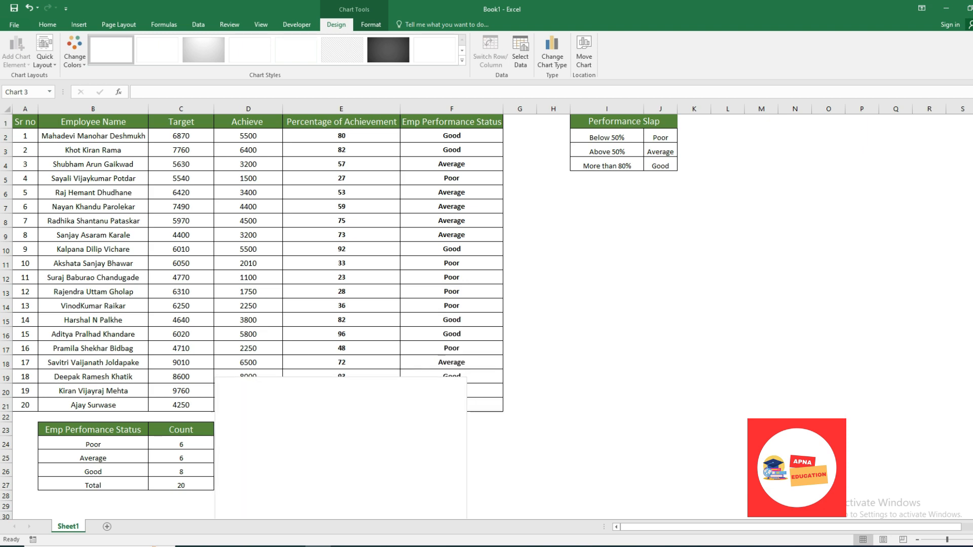
Step: Add a data series named "Emp Performance" to the blank chart
scroll(419, 402, "down", 1)
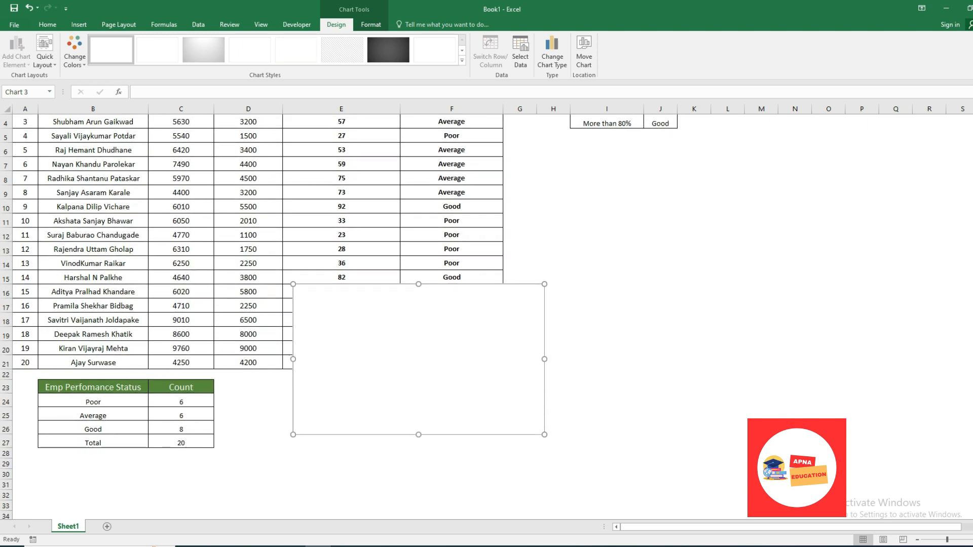
scroll(350, 430, "down", 2)
right_click(342, 371)
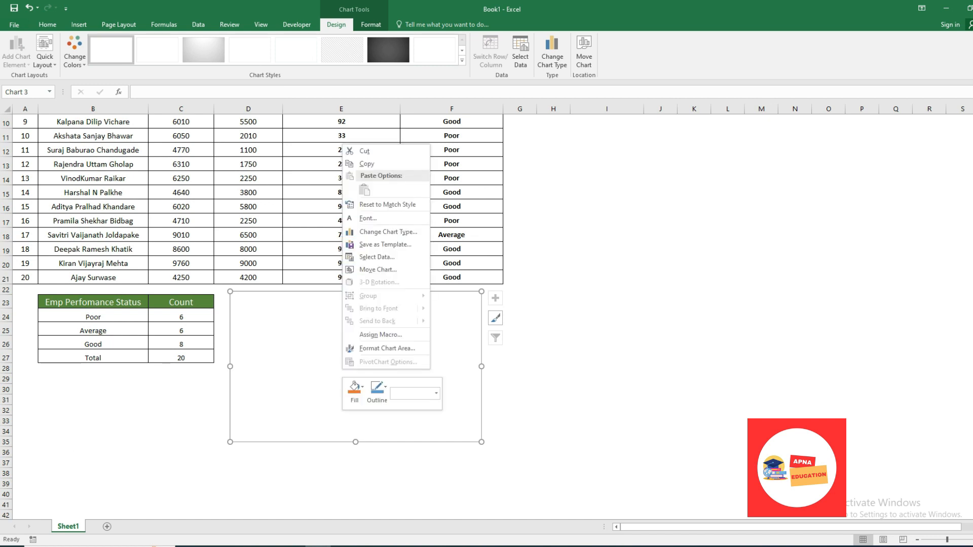
left_click(375, 257)
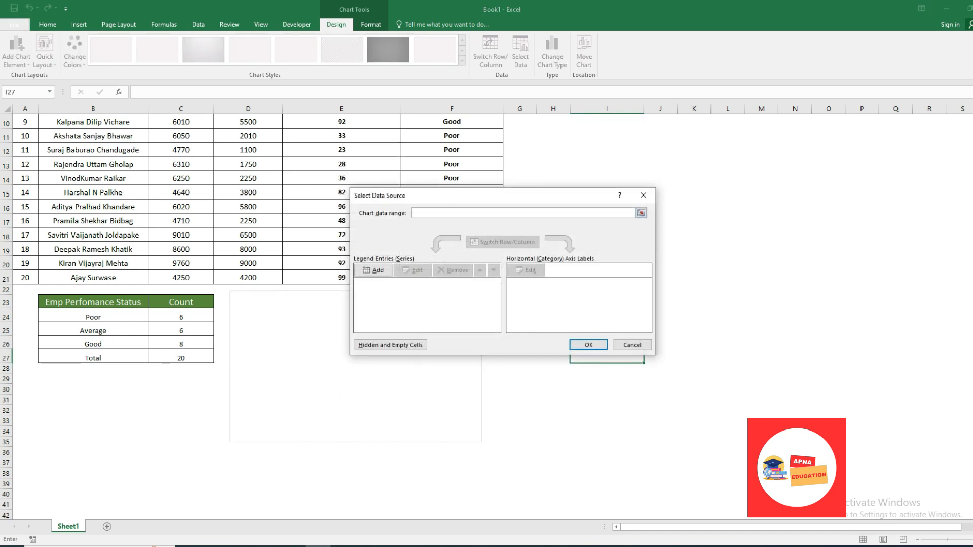
left_click(373, 270)
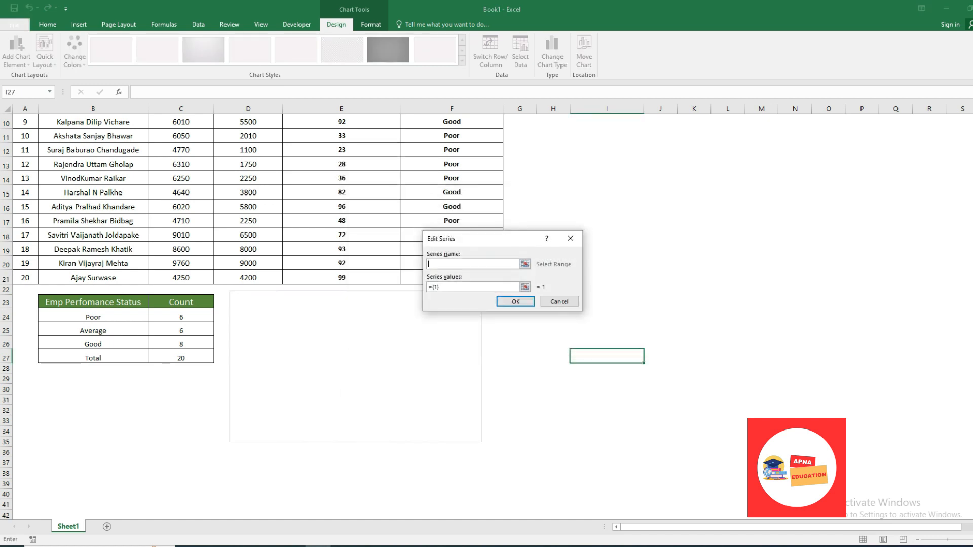
type("Emp Per")
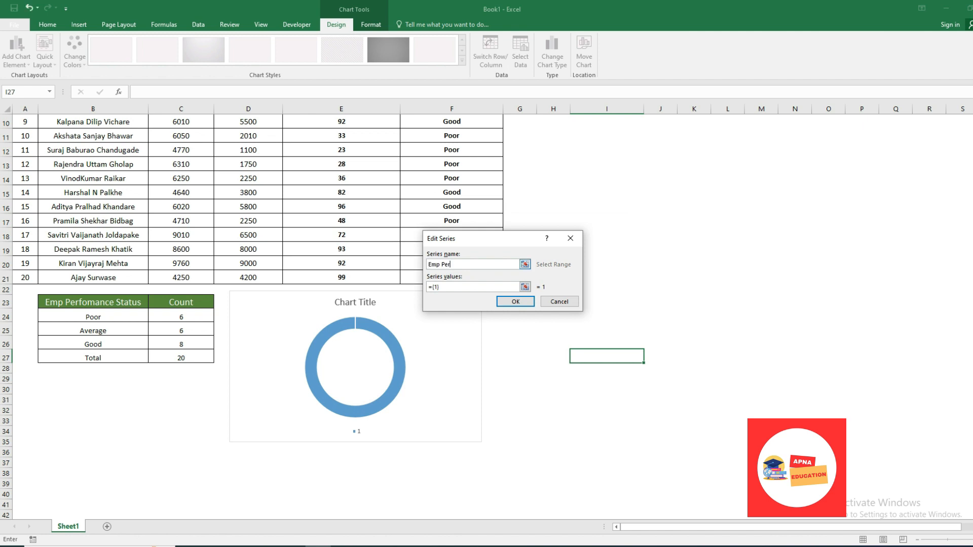
type("formance")
key("Tab")
Step: Try to add the Count cells C24:C27 to the existing series values entry
left_click_drag(181, 316, 195, 357)
key("Return")
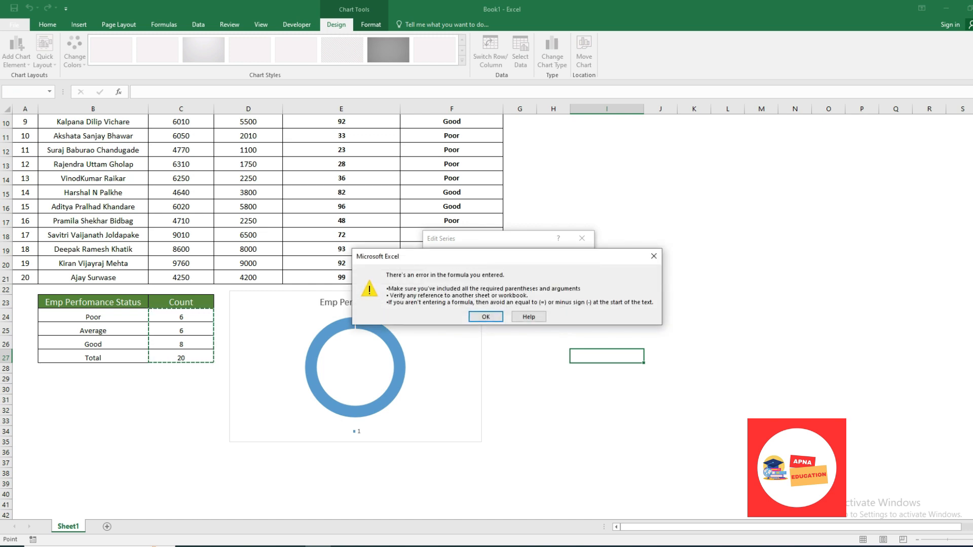
key("Return")
Step: Replace the series values with the Count range C24:C27 and accept the chart's data source
key("BackSpace")
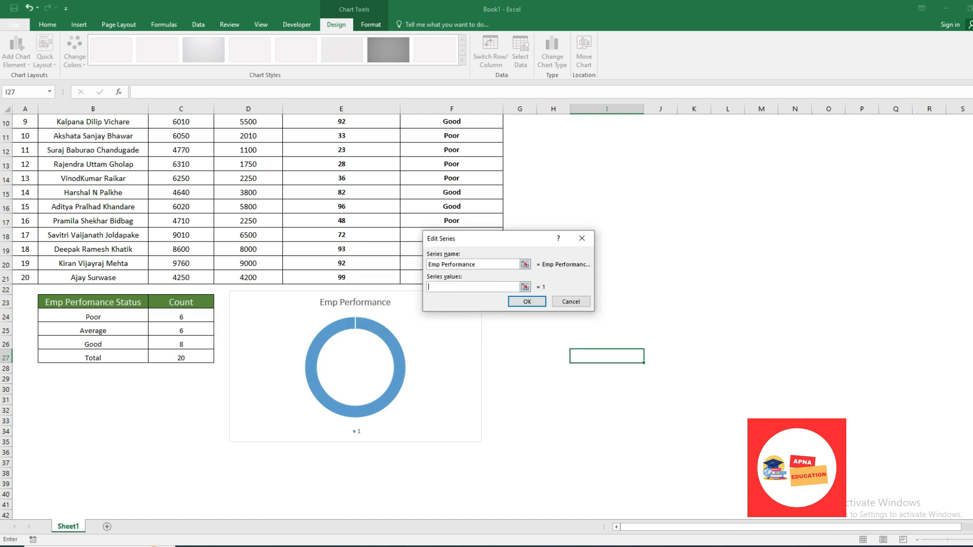
left_click_drag(180, 317, 203, 357)
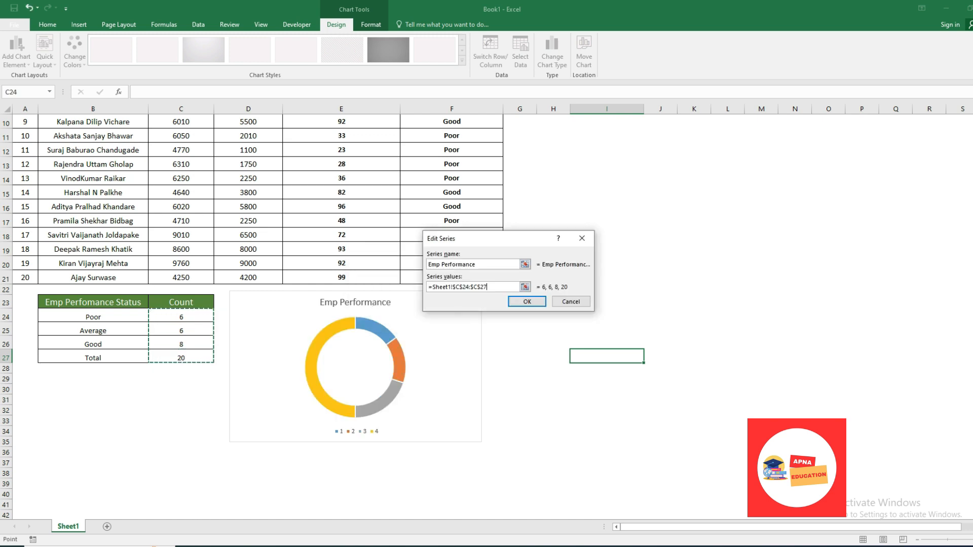
key("Return")
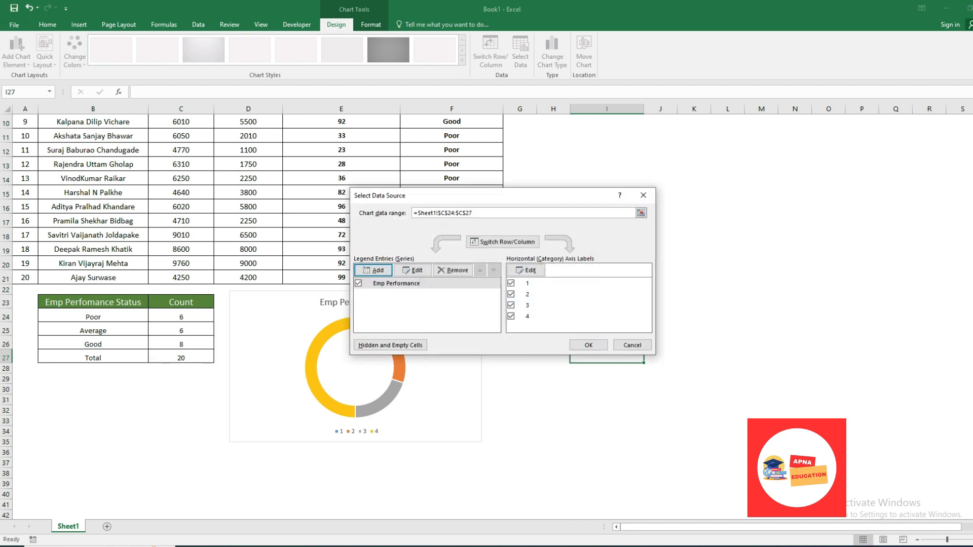
key("Return")
Step: Set the doughnut series' angle of first slice to 270° and its hole size to 65%
left_click(553, 420)
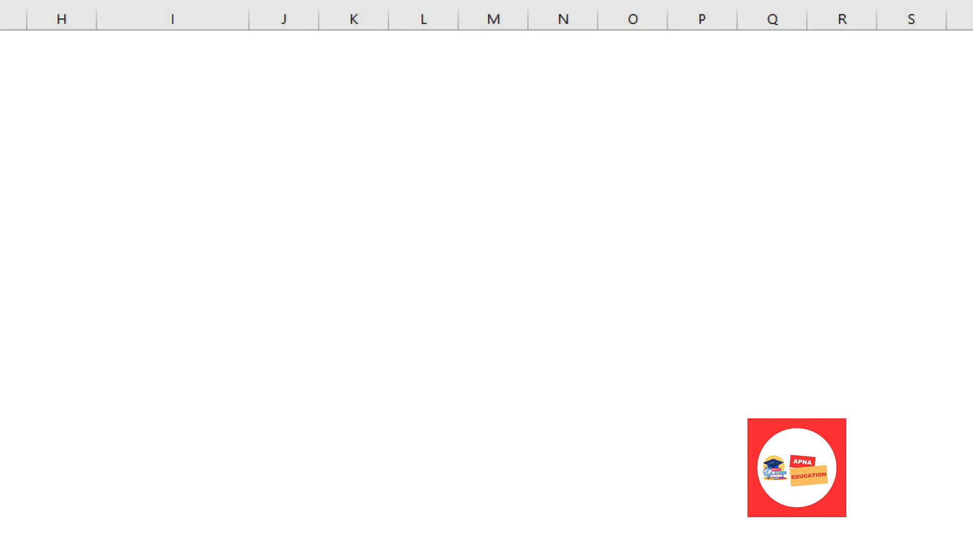
key("ctrl+1")
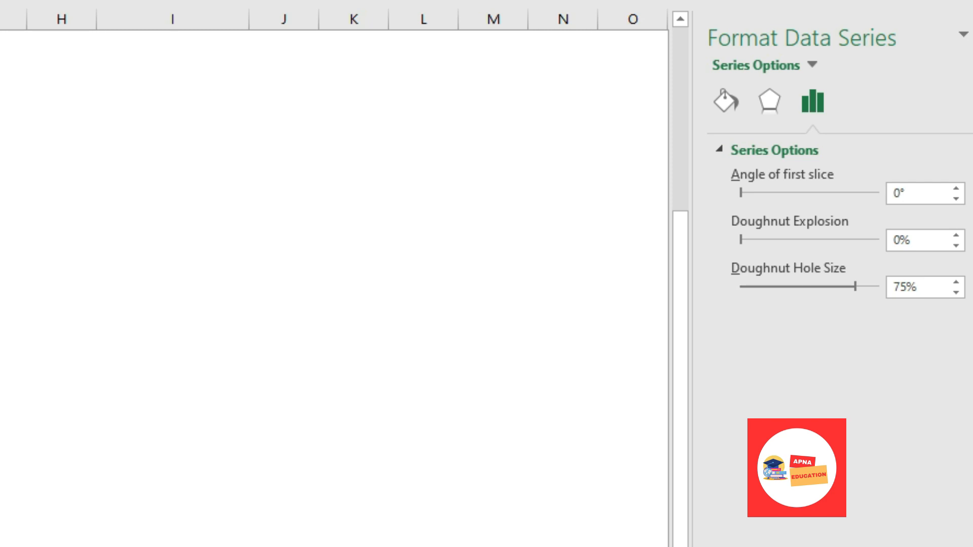
double_click(902, 193)
type("270")
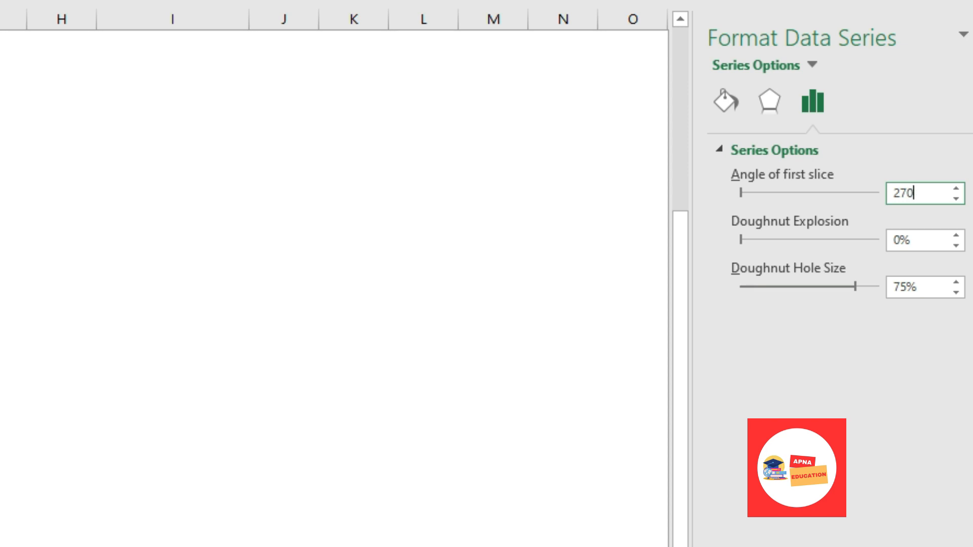
left_click(851, 287)
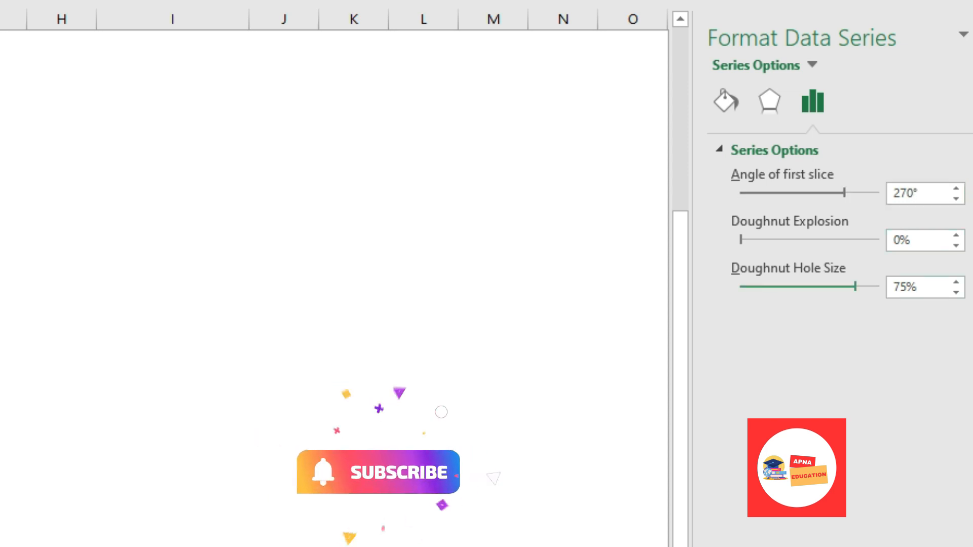
left_click_drag(851, 287, 841, 286)
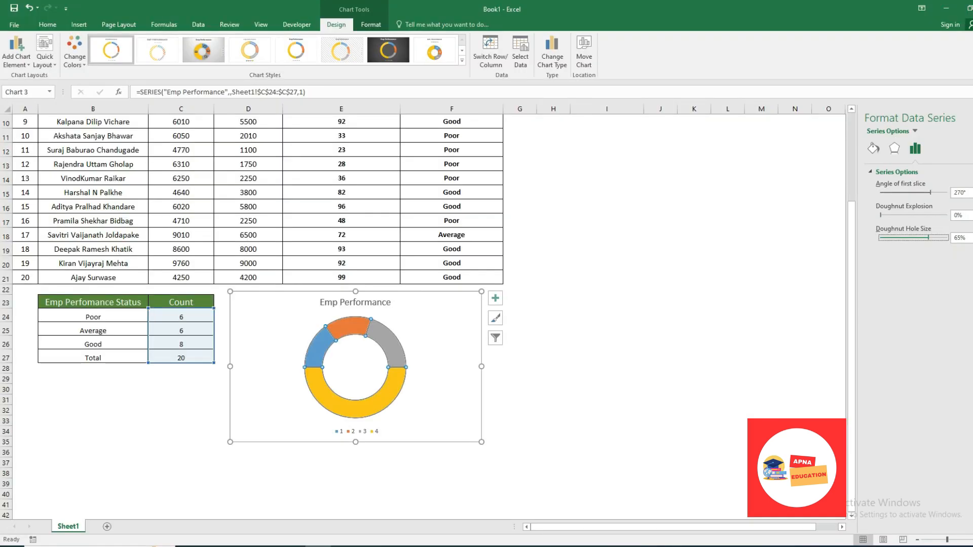
Step: Fill the doughnut's Total slice, the lower half of the ring, with white
left_click(377, 408)
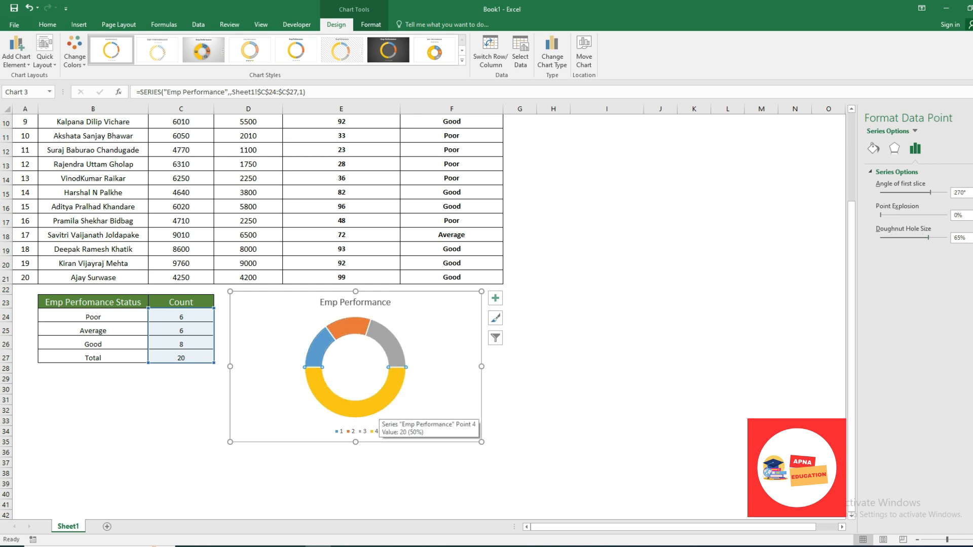
left_click(872, 148)
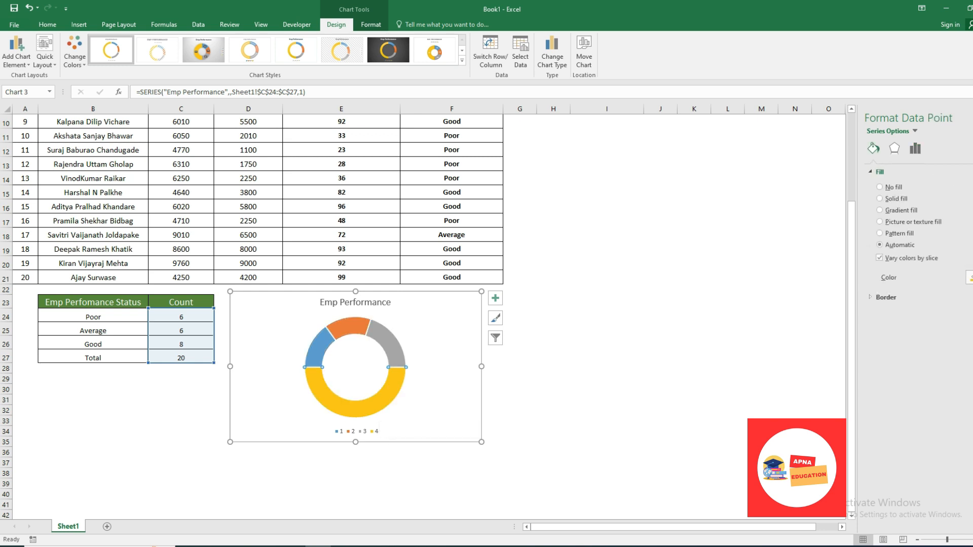
left_click(969, 277)
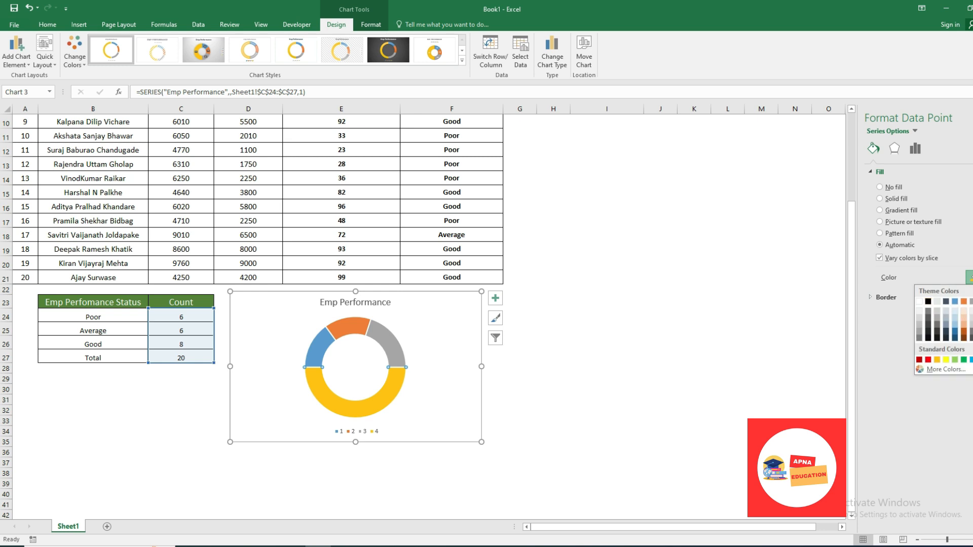
left_click(919, 302)
Step: Fill the doughnut's Poor slice with solid red
left_click(316, 349)
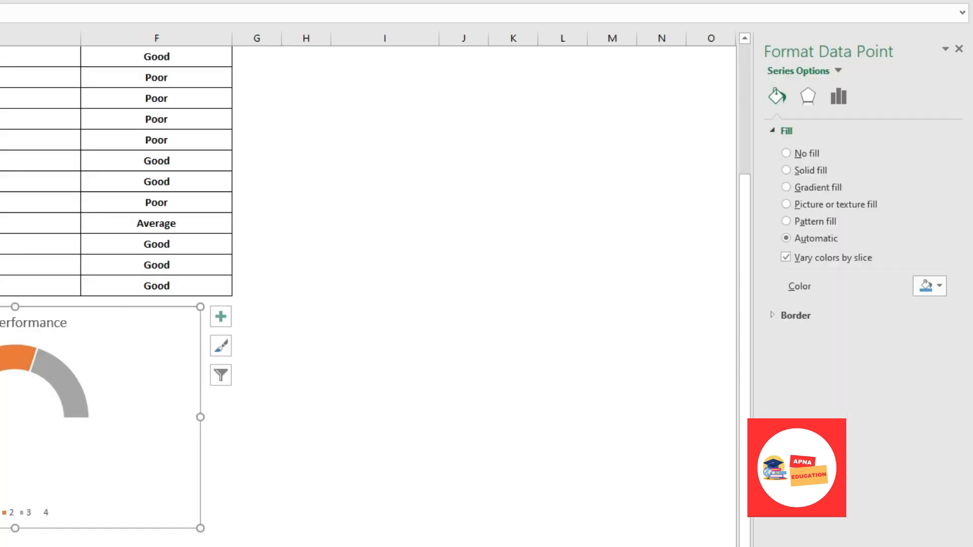
left_click(283, 398)
left_click(1, 387)
left_click(1, 388)
left_click(929, 286)
left_click(857, 407)
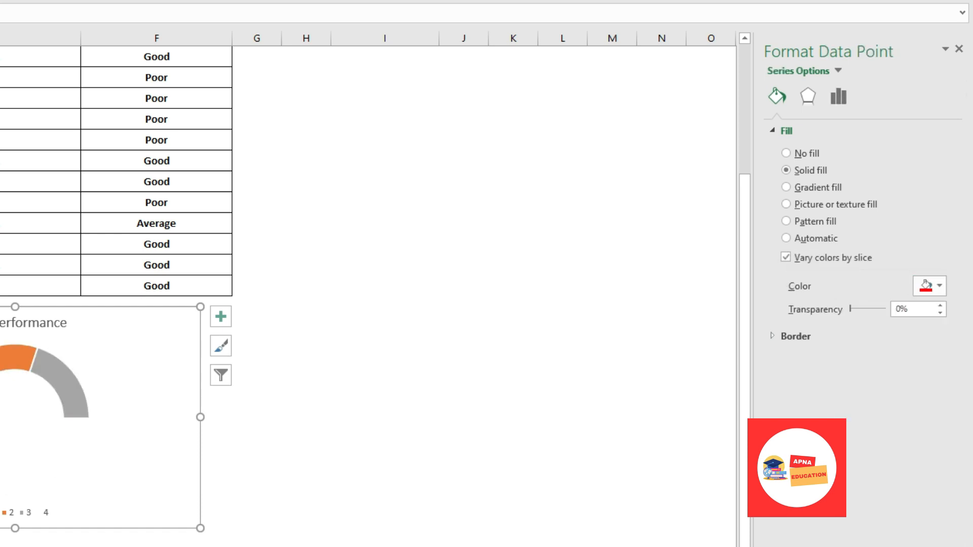
Step: Fill the doughnut's Average slice with solid light grey
left_click(786, 238)
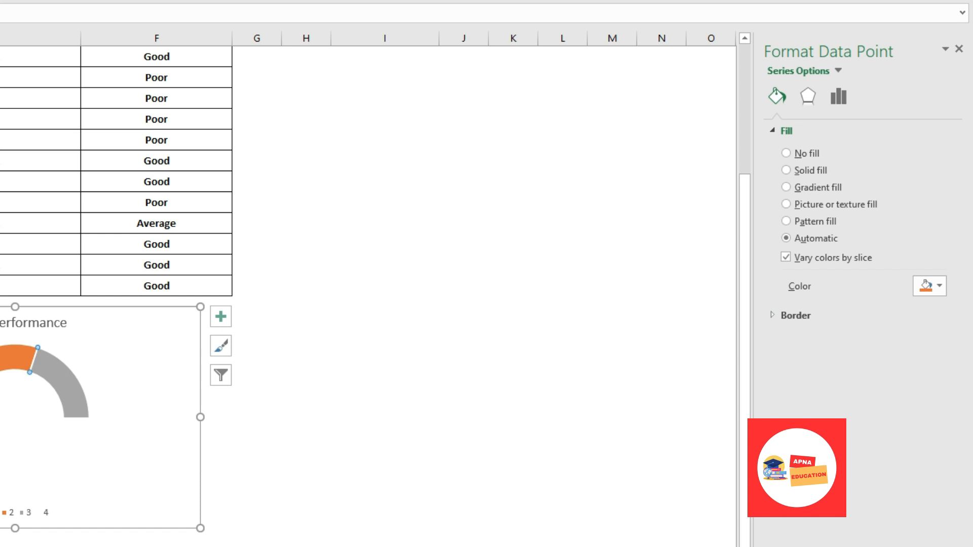
left_click(930, 286)
left_click(844, 355)
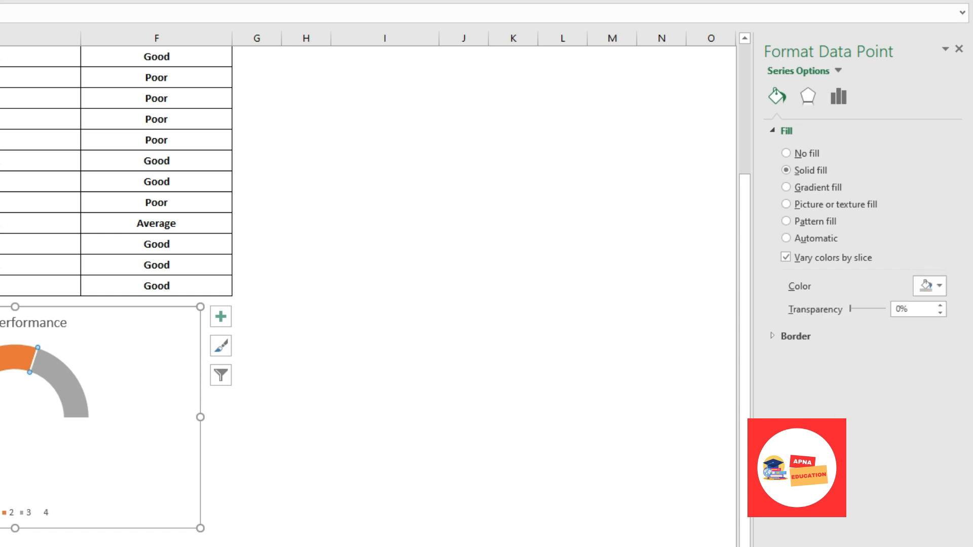
Step: Fill the doughnut's Good slice with solid green
left_click(66, 381)
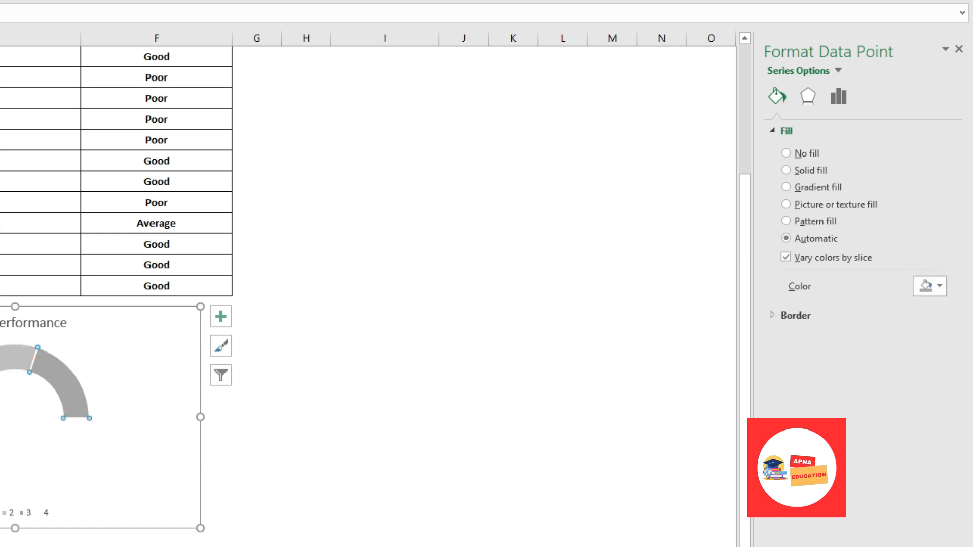
left_click(929, 286)
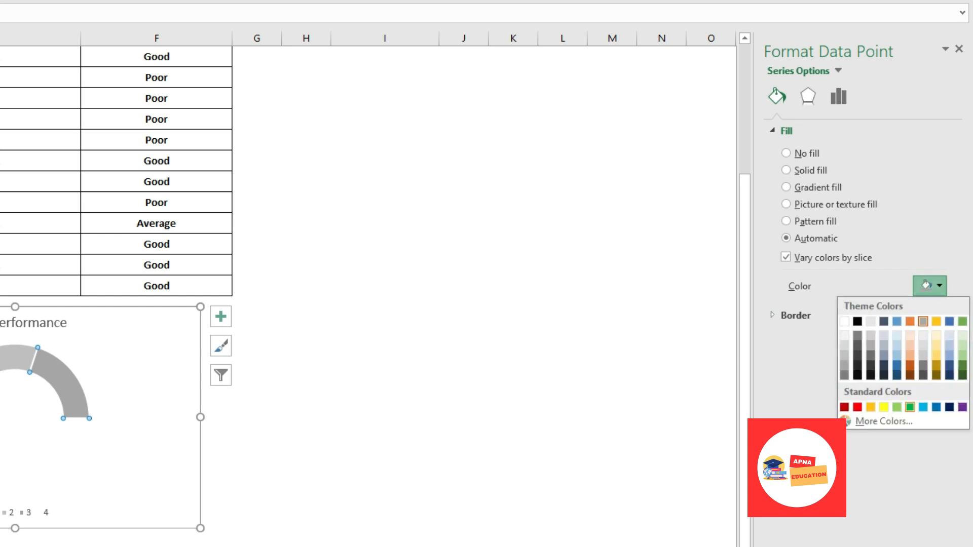
left_click(909, 406)
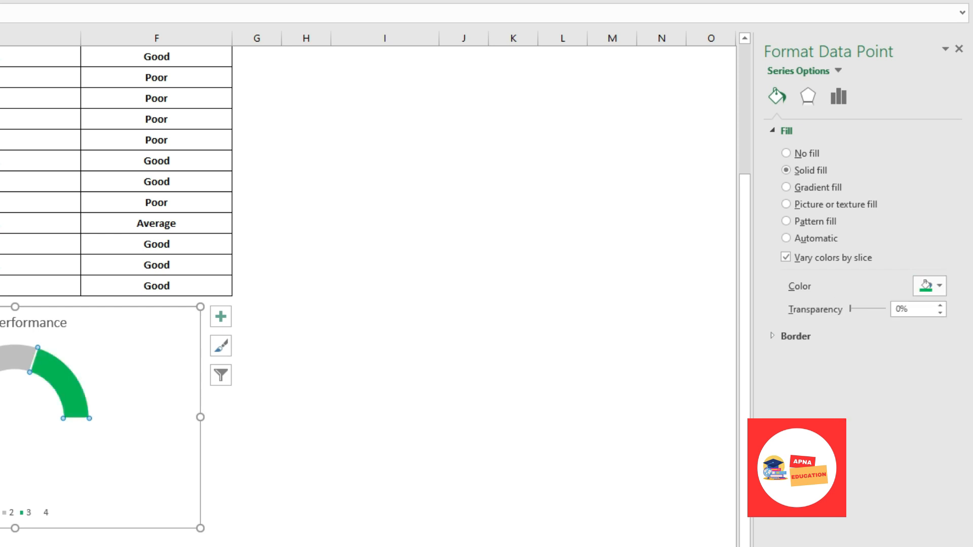
Step: Add data labels to the Emp Performance doughnut chart
left_click(385, 403)
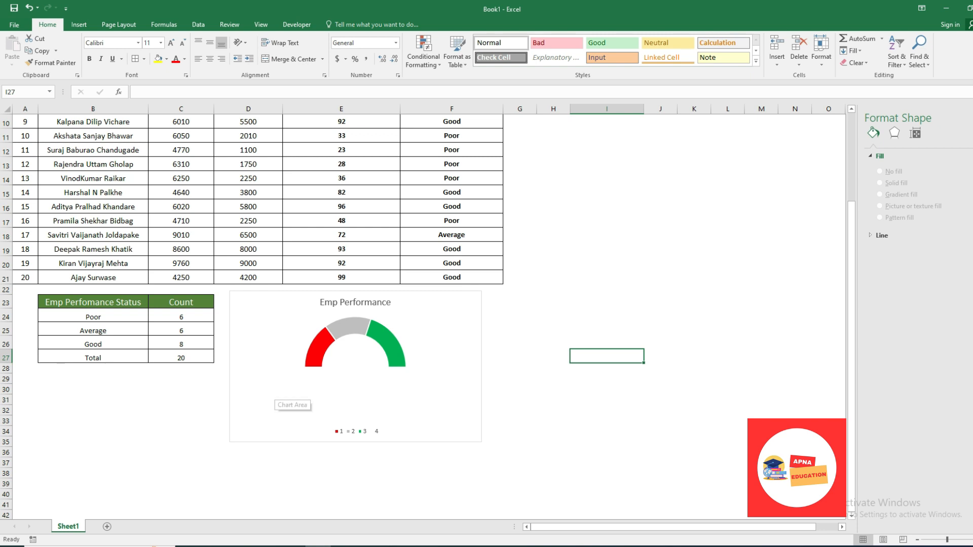
left_click(353, 376)
left_click(441, 335)
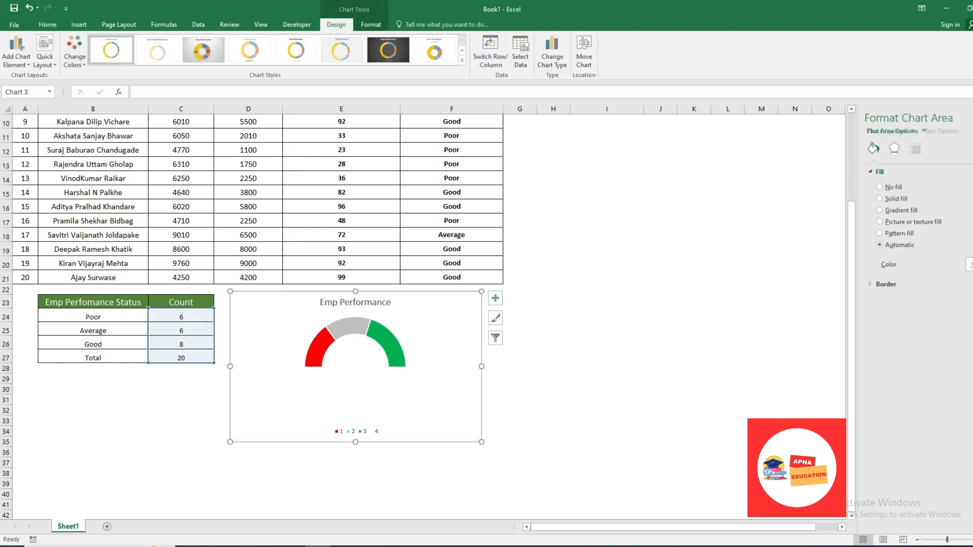
left_click(495, 297)
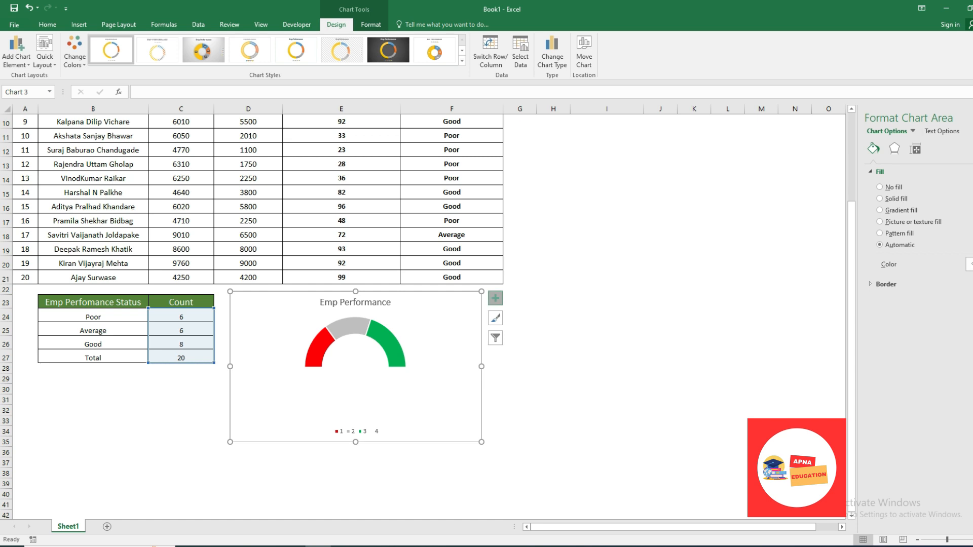
left_click(521, 317)
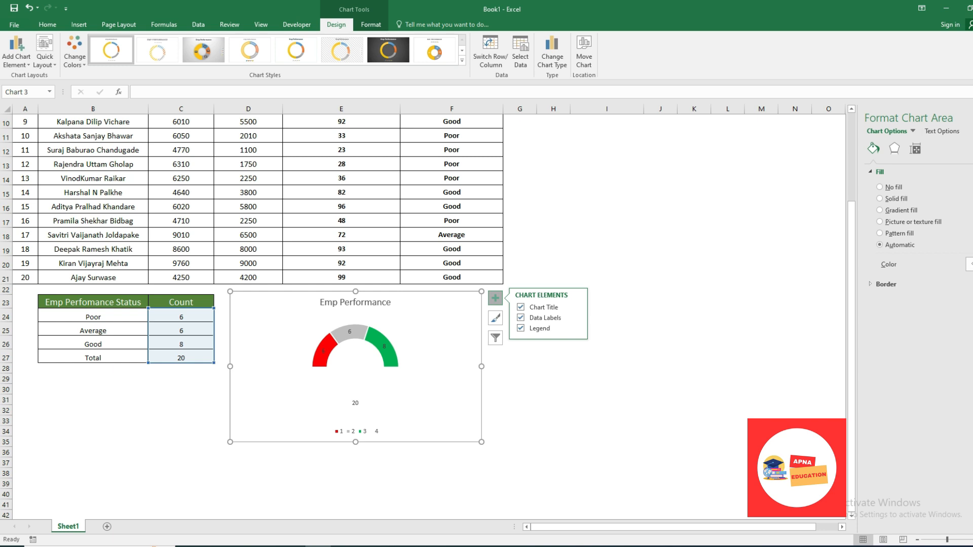
Step: Format the doughnut's data labels to include values from cells, using the status names in B24:B27 as the label range
left_click(355, 404)
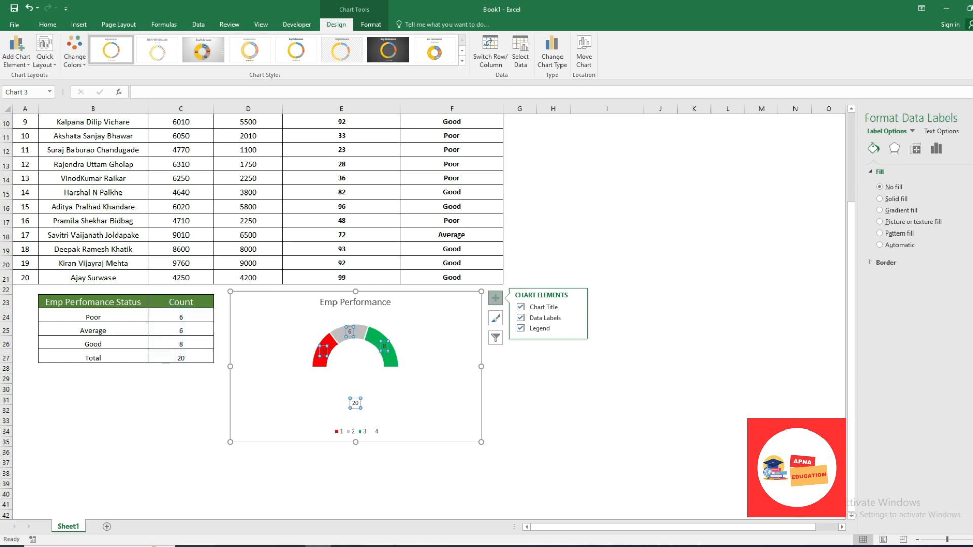
right_click(322, 350)
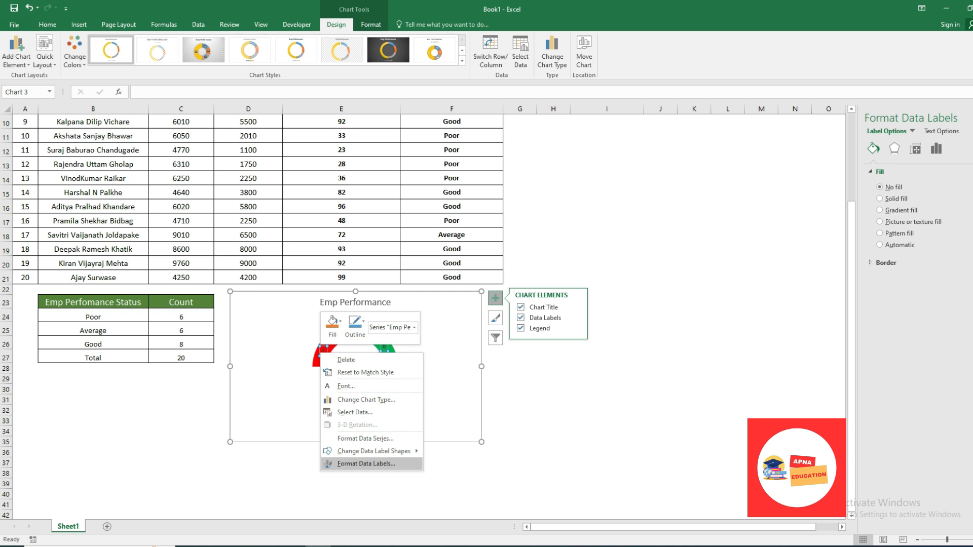
left_click(366, 464)
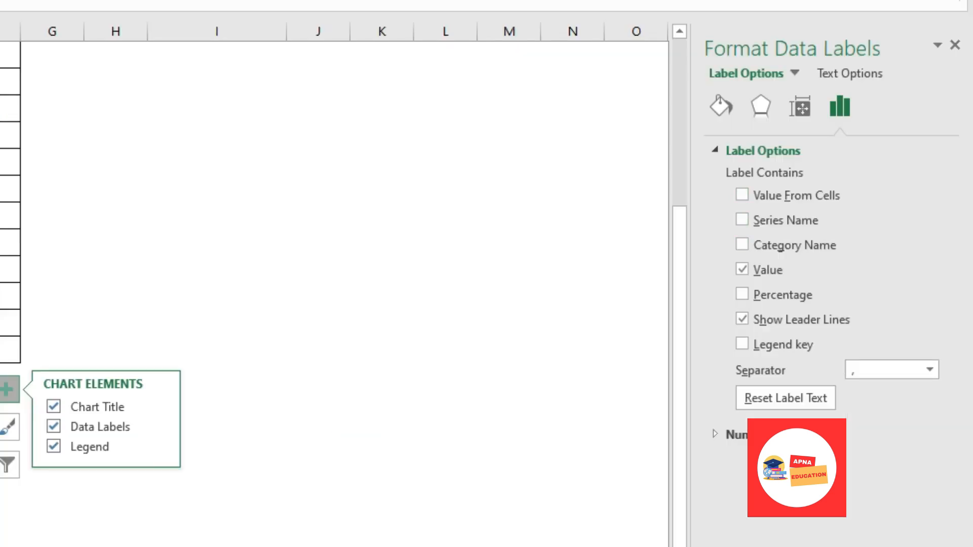
left_click(742, 195)
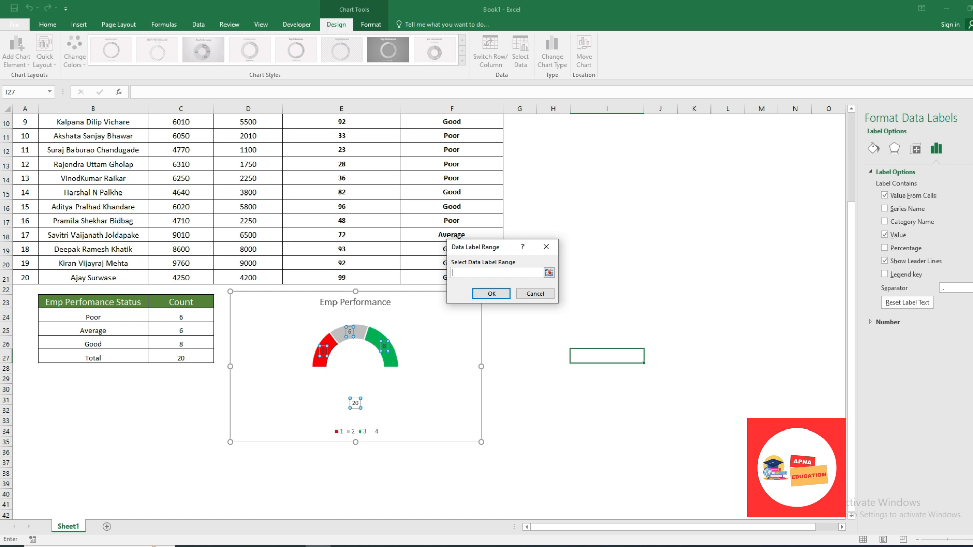
left_click_drag(92, 316, 147, 361)
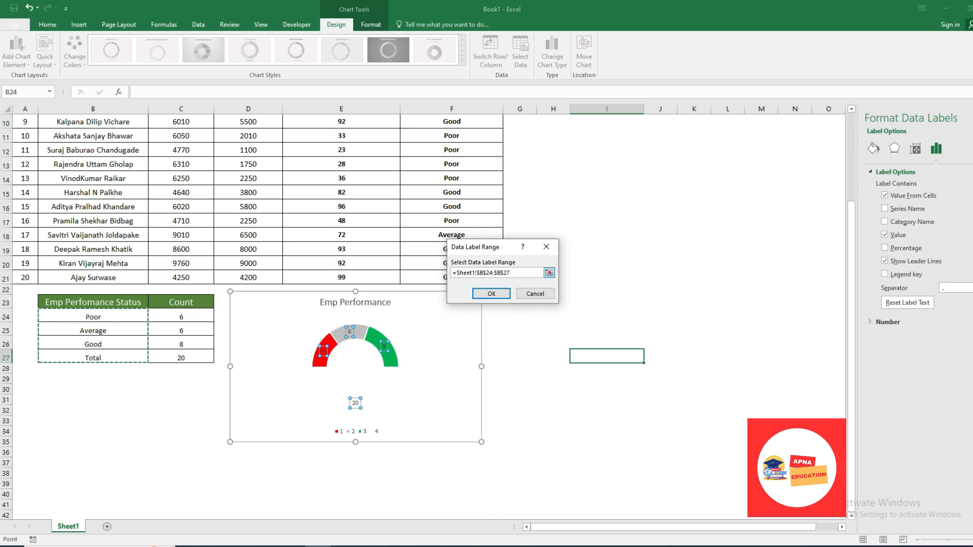
left_click(491, 294)
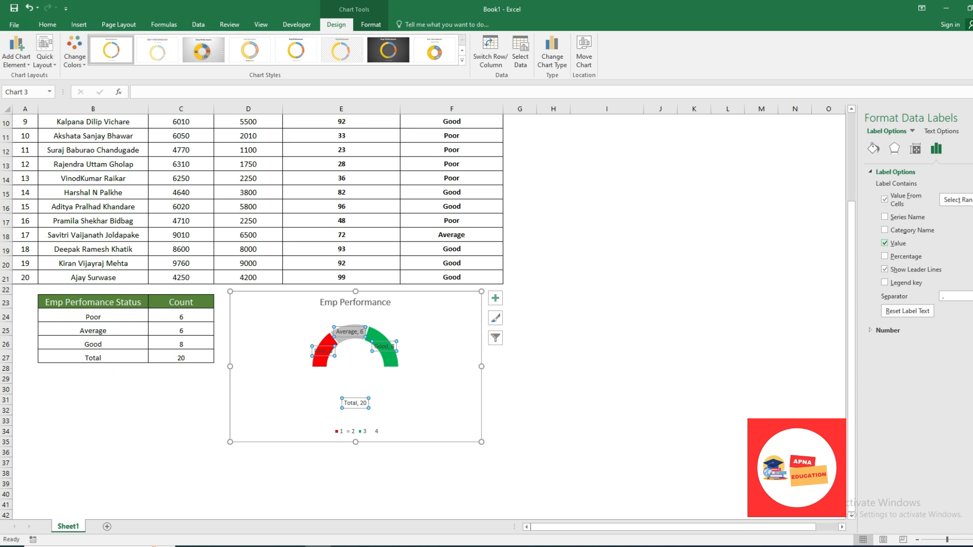
Step: Turn off the Value and Show Leader Lines options for the doughnut's data labels
left_click(884, 243)
left_click(884, 269)
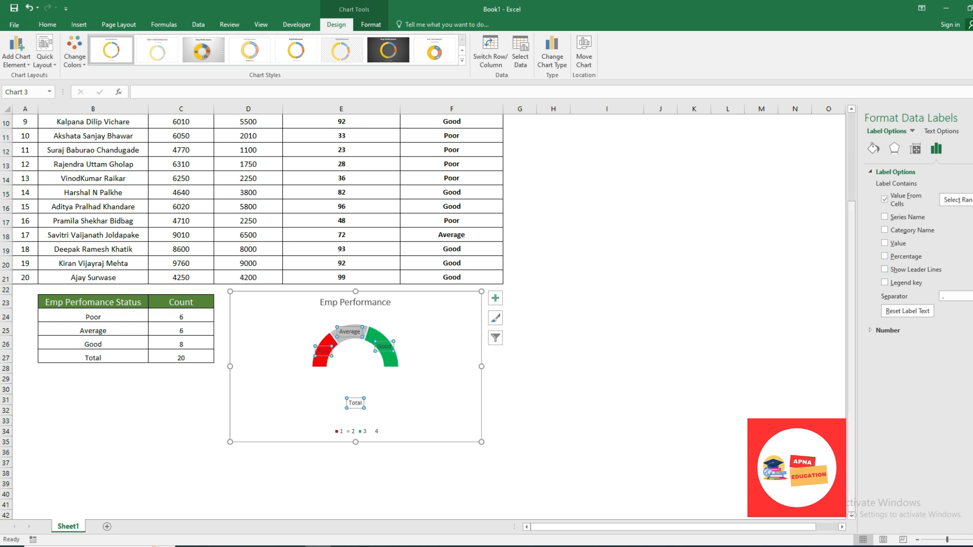
left_click(727, 328)
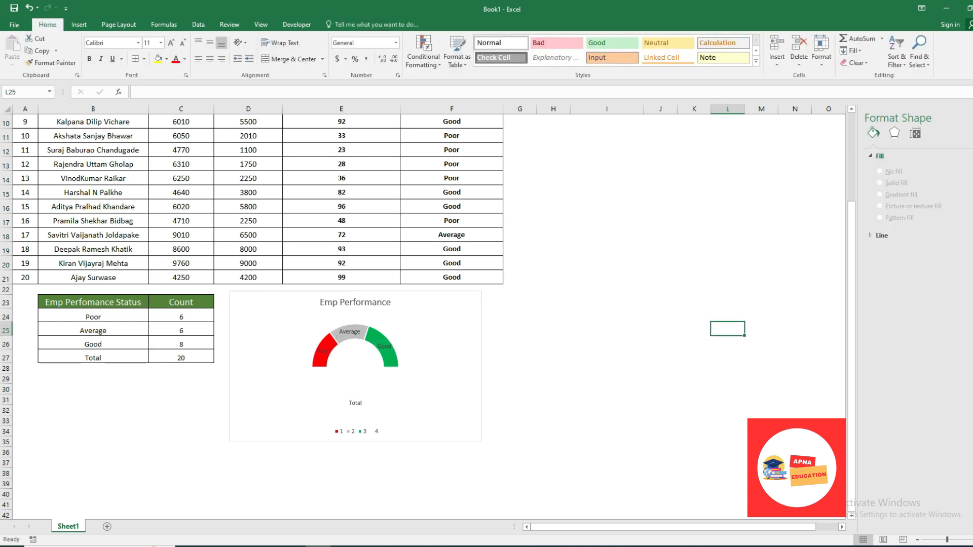
Step: Delete the text of the Total data label below the half-doughnut
left_click(355, 403)
left_click(355, 404)
left_click(355, 404)
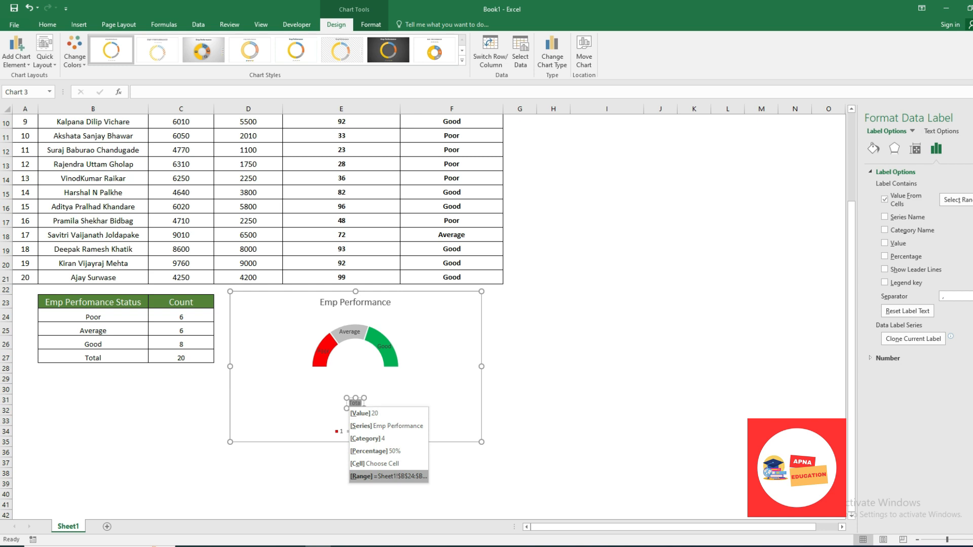
key("Delete")
left_click(553, 410)
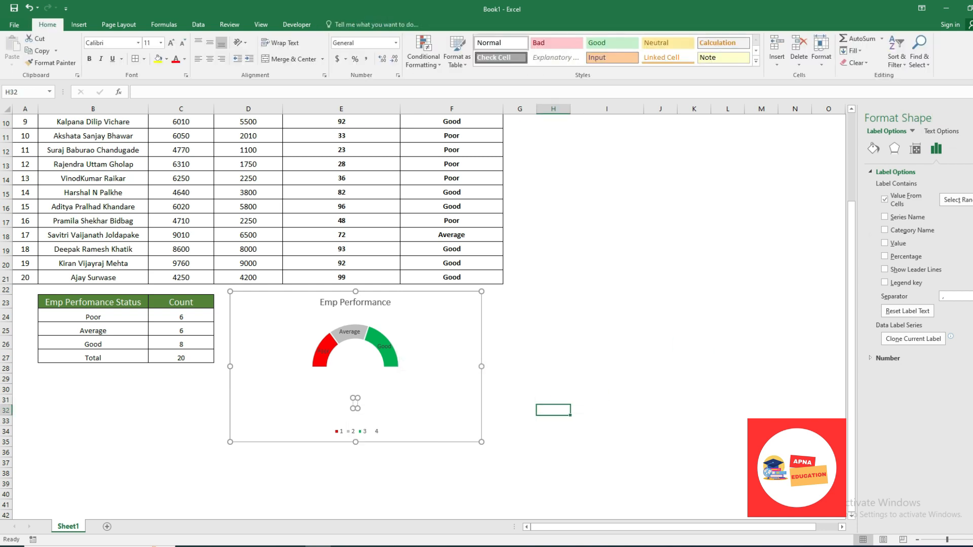
Step: Remove the legend from the Emp Performance chart
left_click(367, 432)
key("Delete")
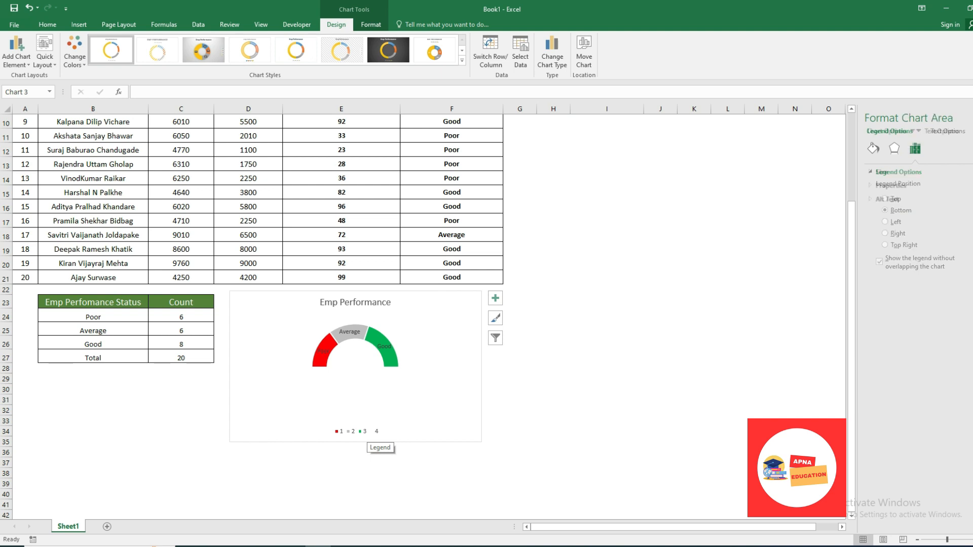
left_click(553, 379)
Step: Test the chart's updating by setting the Achieve value in D5 to 5500, and check the Good slice
scroll(553, 379, "up", 2)
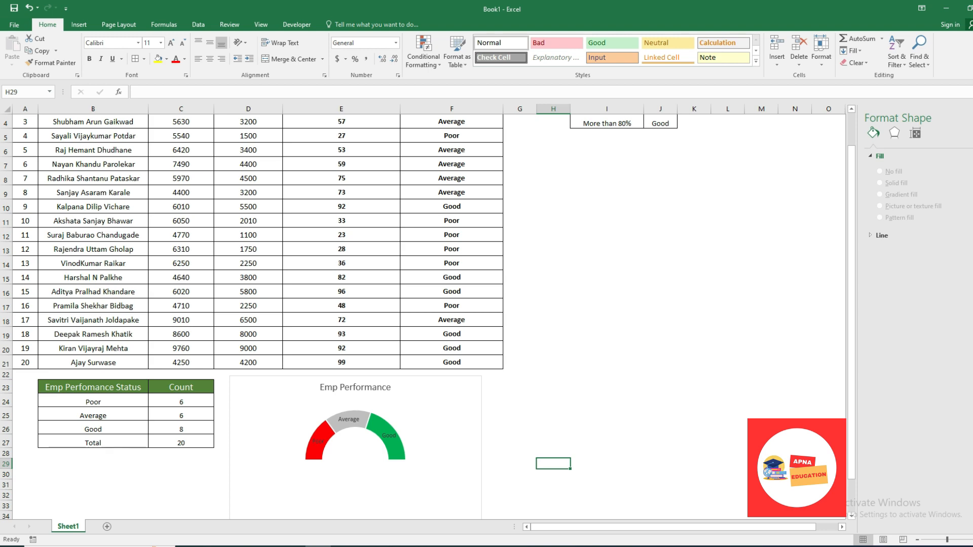
scroll(428, 317, "up", 1)
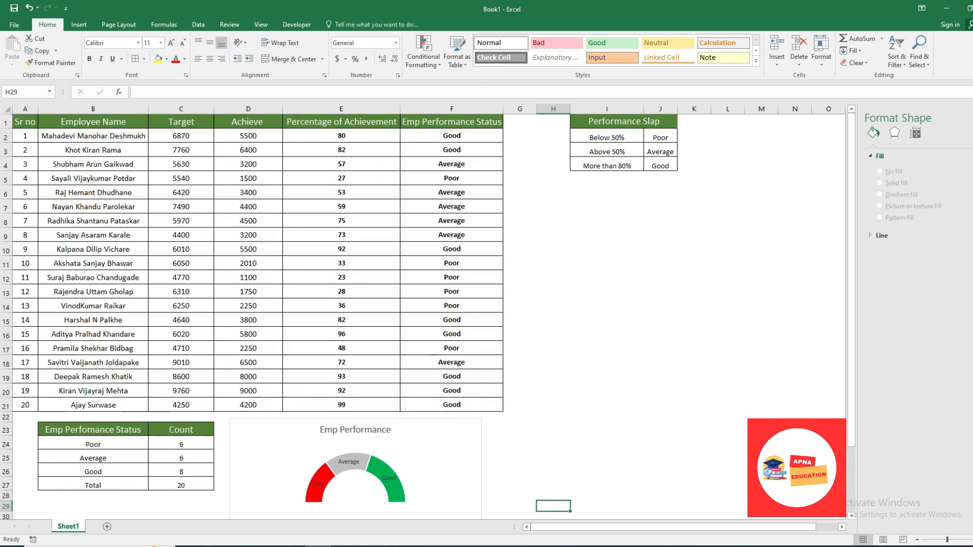
left_click(249, 178)
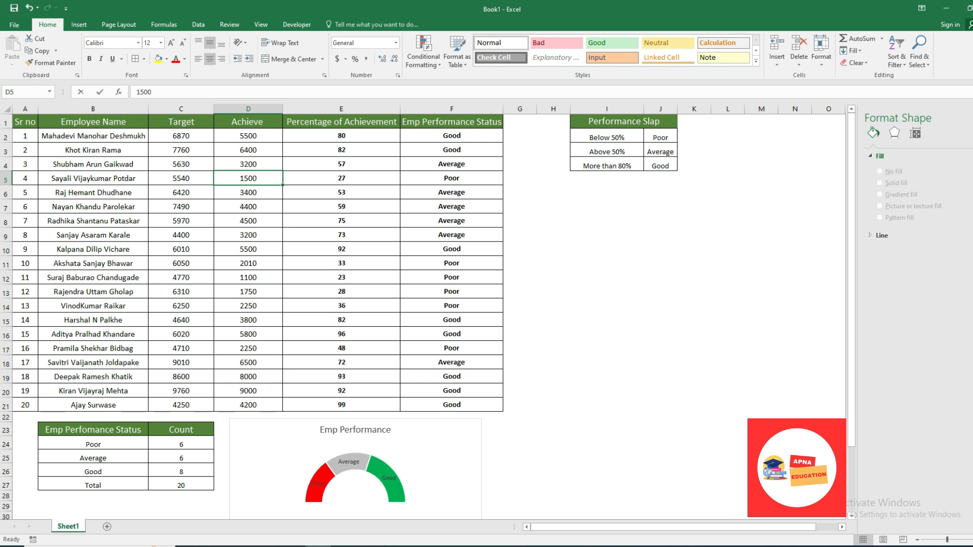
type("5500")
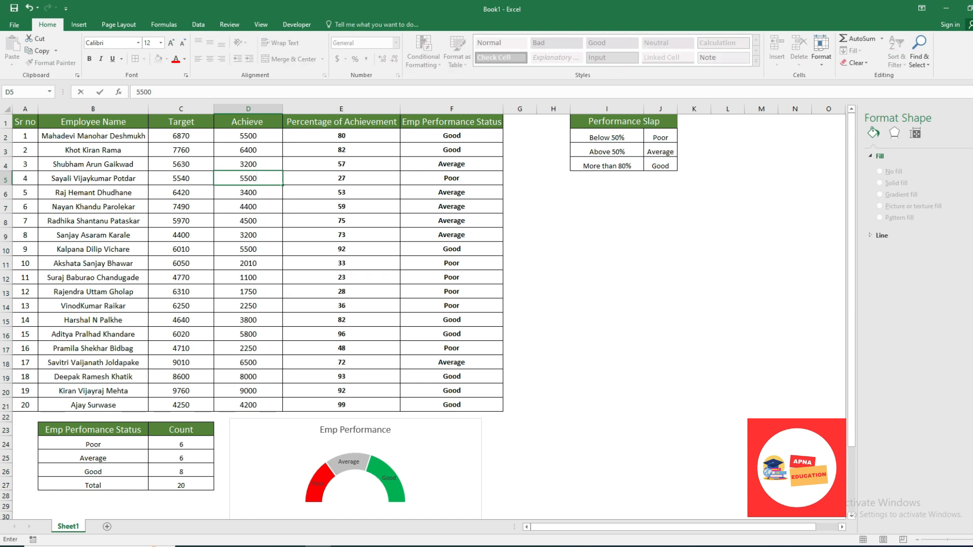
left_click(554, 319)
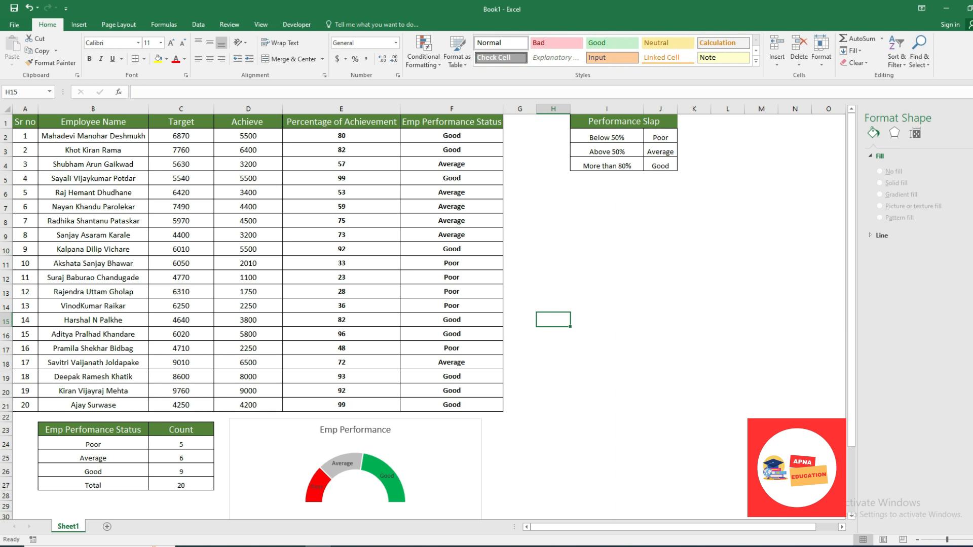
mouse_move(385, 481)
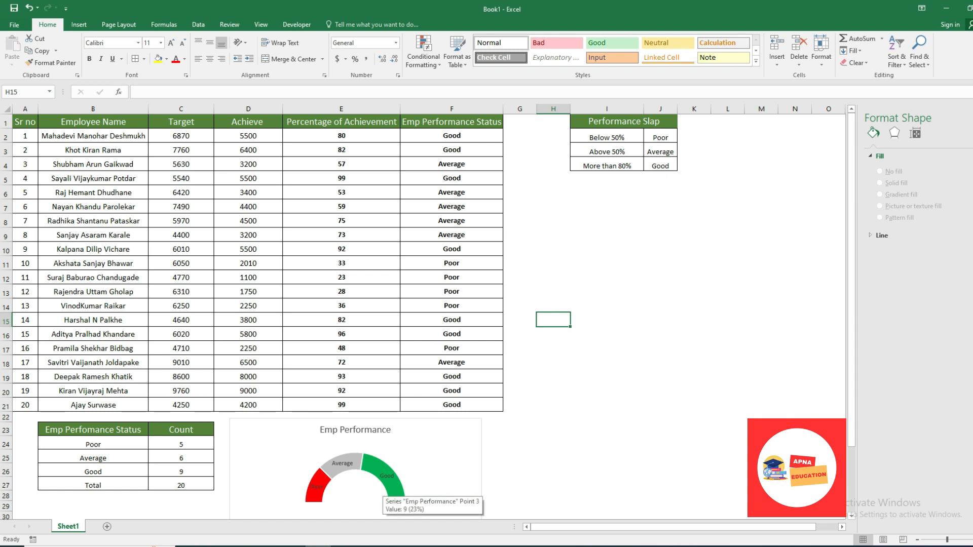